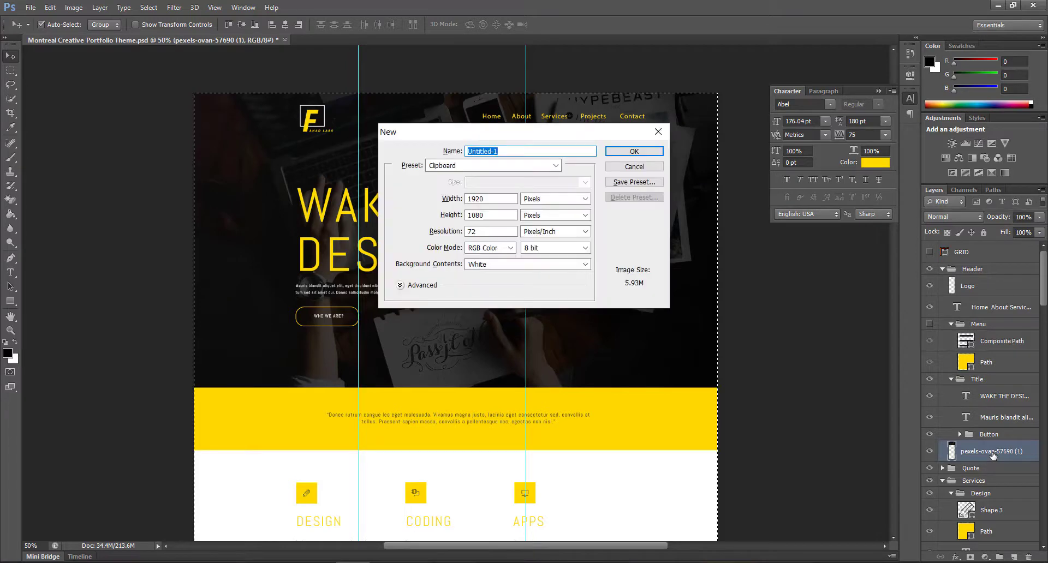
Create a new 1920 x 1080 pixel, 72 ppi RGB document with a white background and paste the copied banner photo into it.
key(Return)
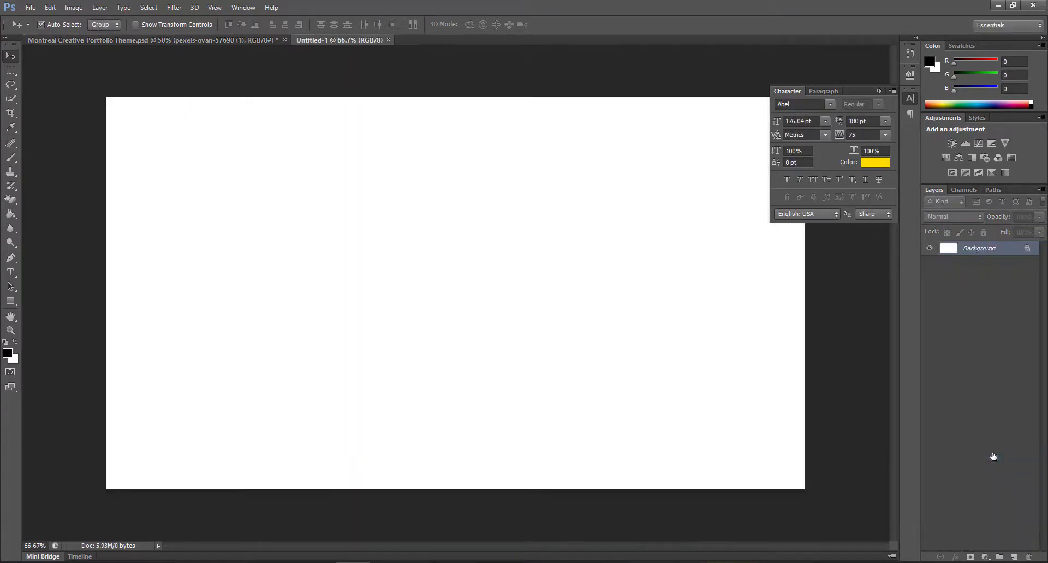
key(ctrl+v)
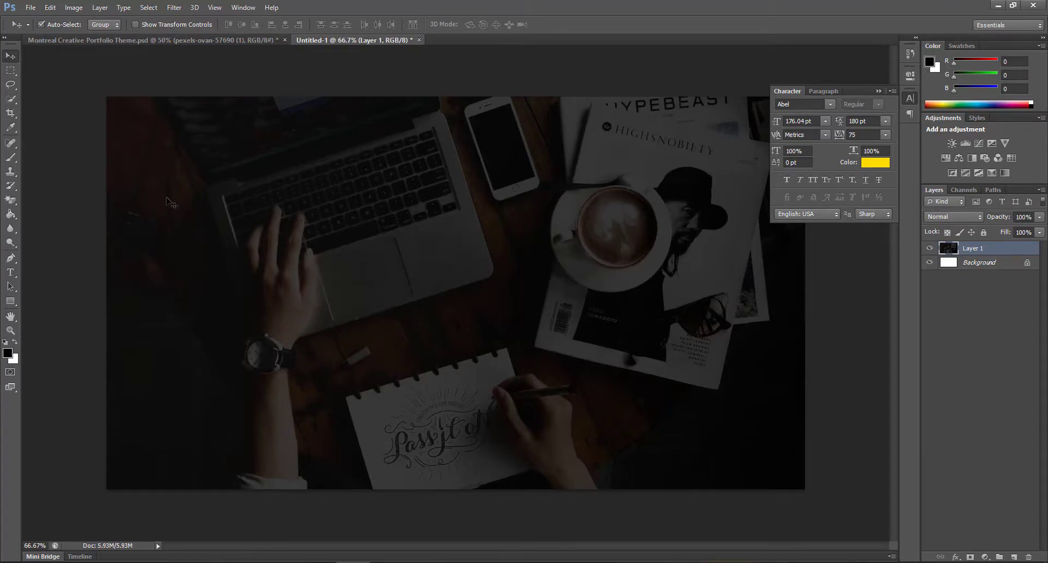
Export the banner image for the web as a High quality JPEG named Banner in the File folder.
click(30, 7)
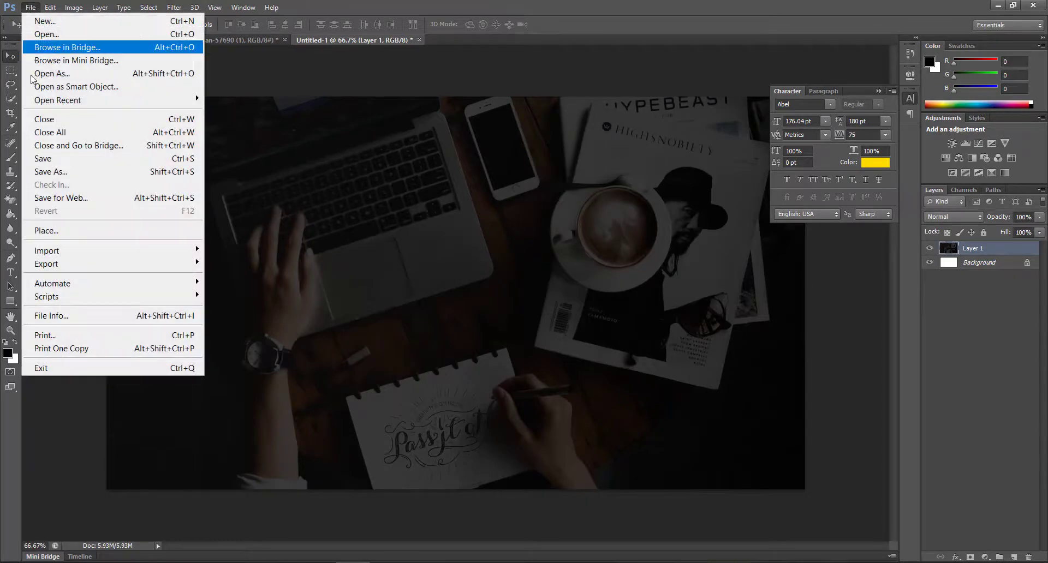
click(91, 198)
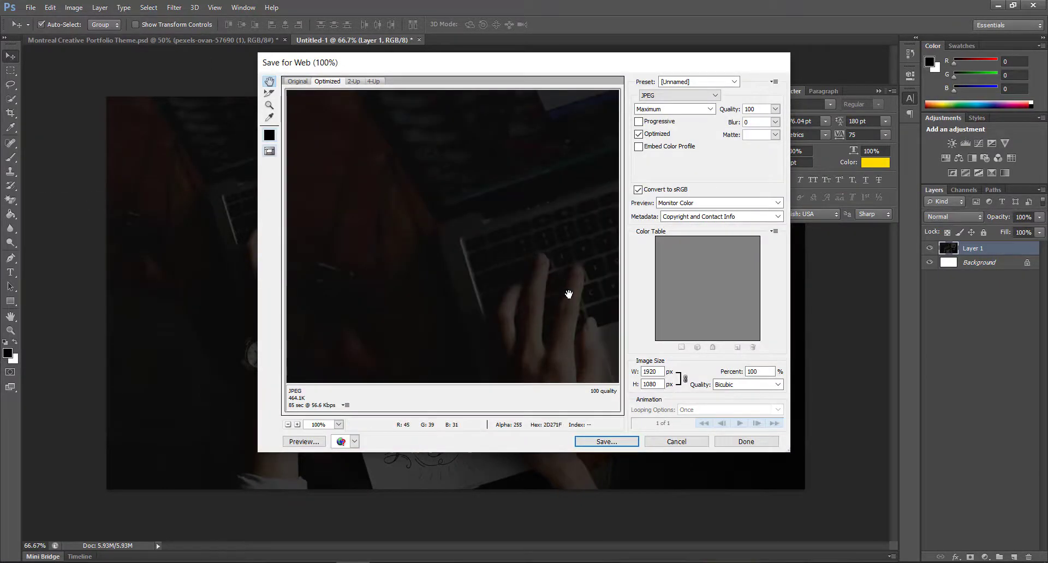
click(656, 109)
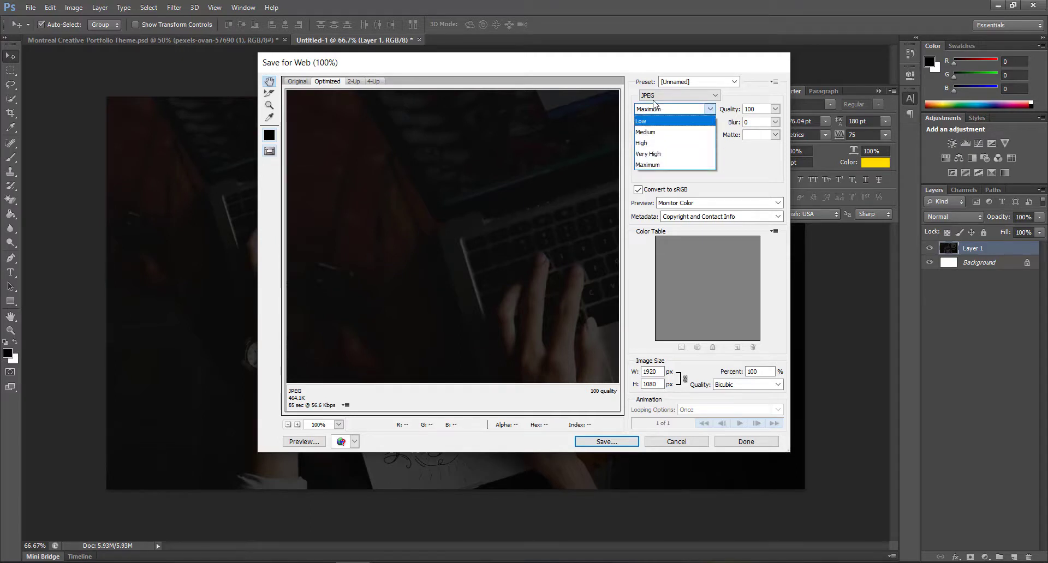
click(654, 142)
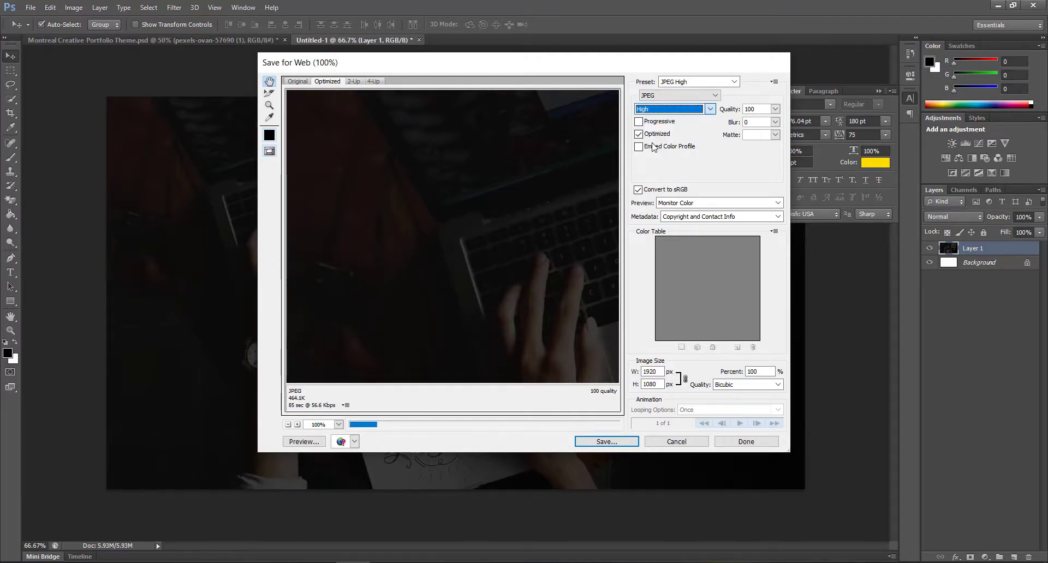
click(604, 442)
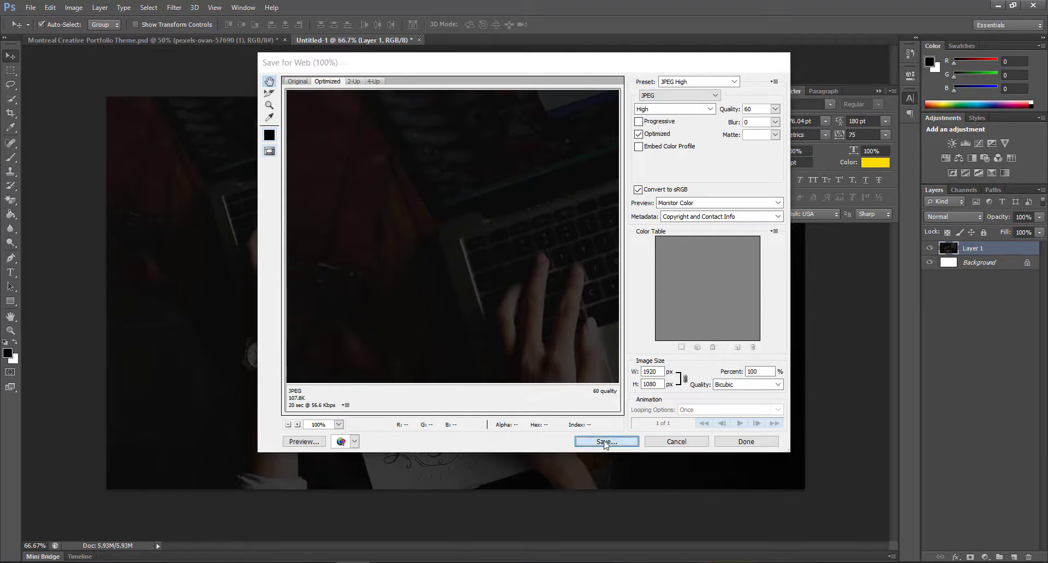
click(430, 431)
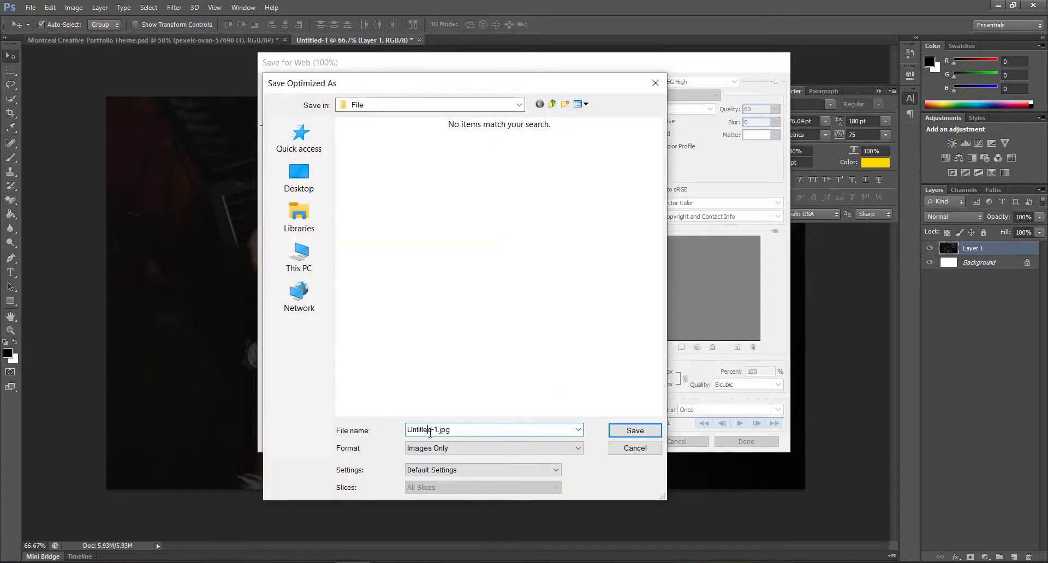
drag(440, 431, 383, 431)
text(Banner)
key(Return)
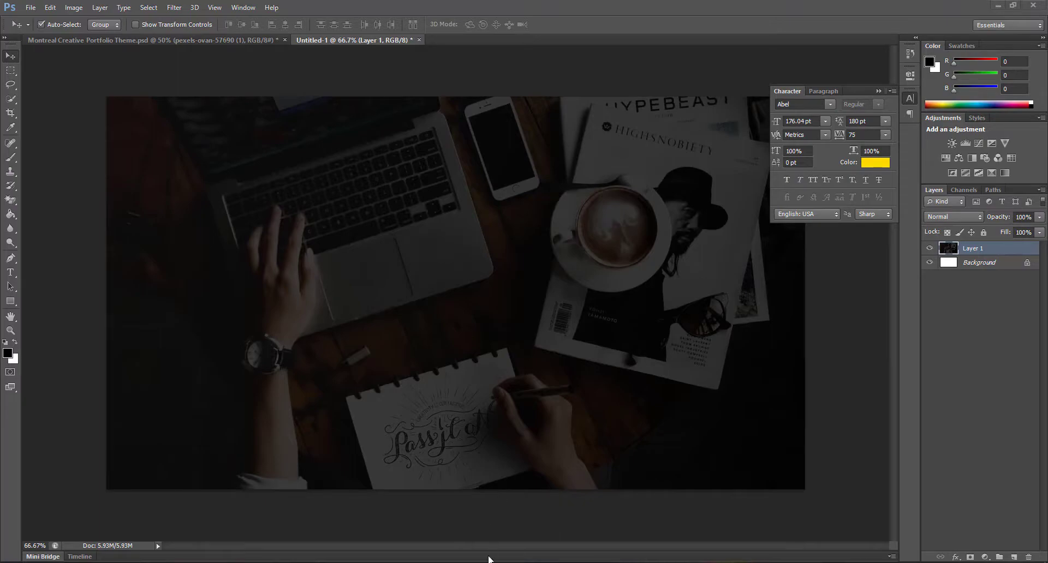
Switch to the Elementor page in the browser and replace the "Hpme Page" section with a new single-column section.
click(544, 532)
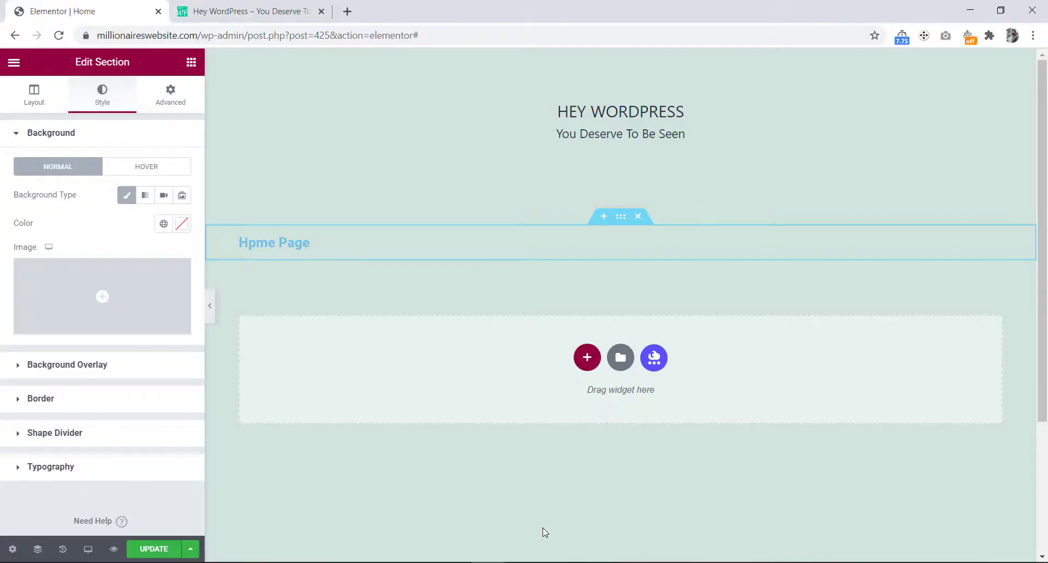
click(638, 217)
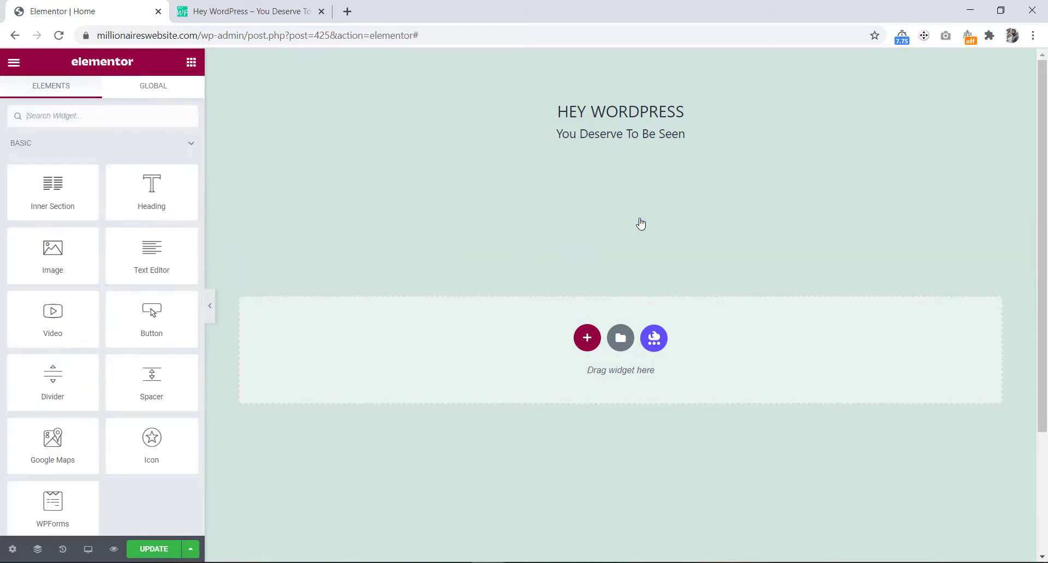
click(588, 337)
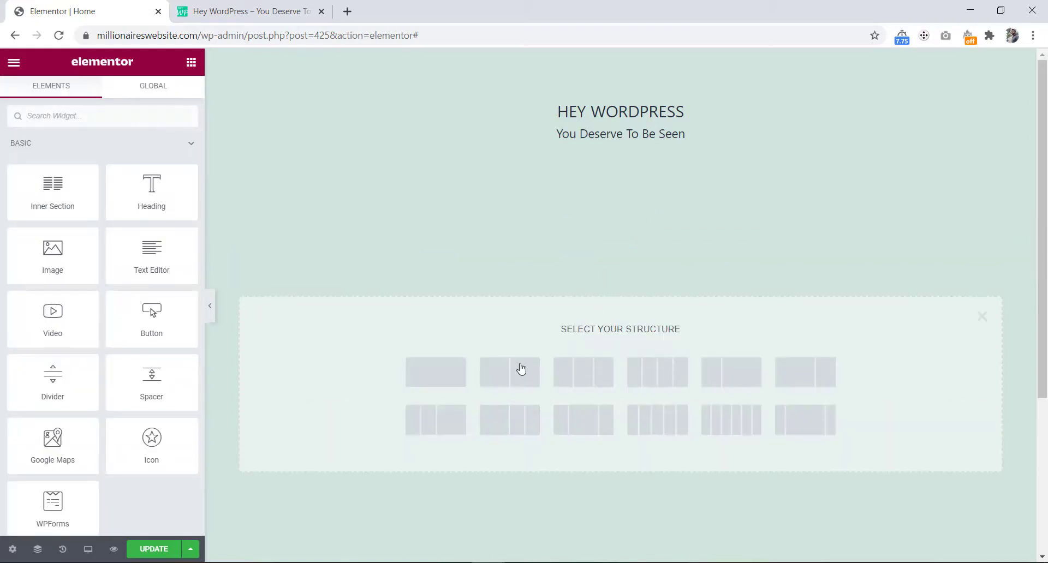
click(459, 380)
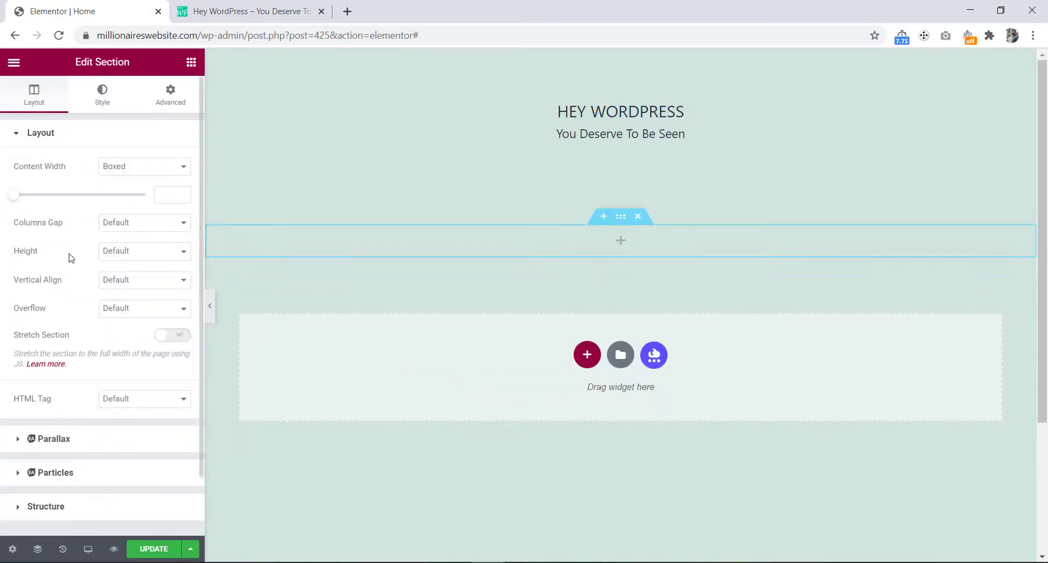
Set the new section's height to Min Height with a minimum height of 100 VH.
click(132, 257)
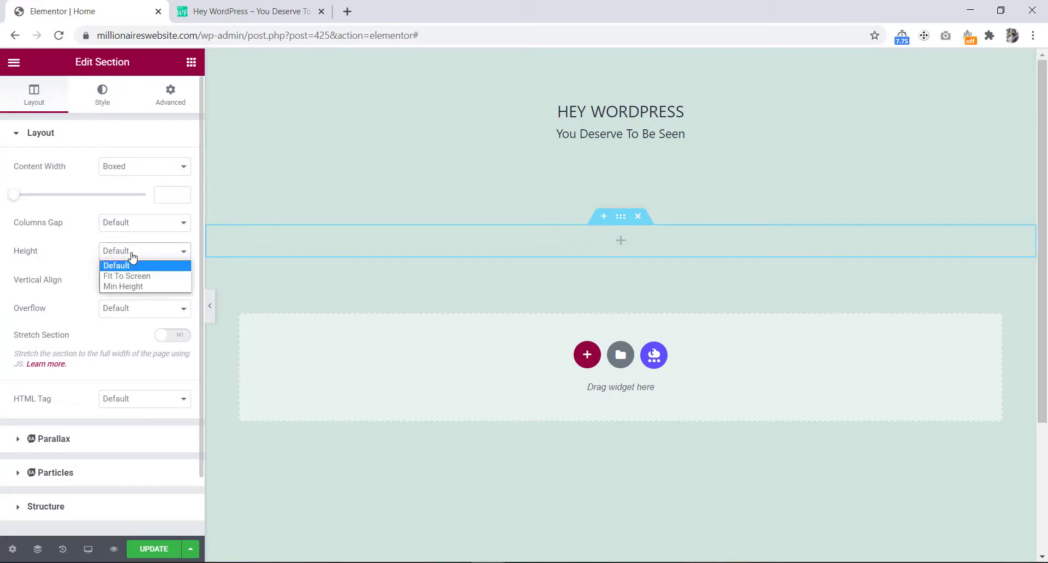
click(129, 287)
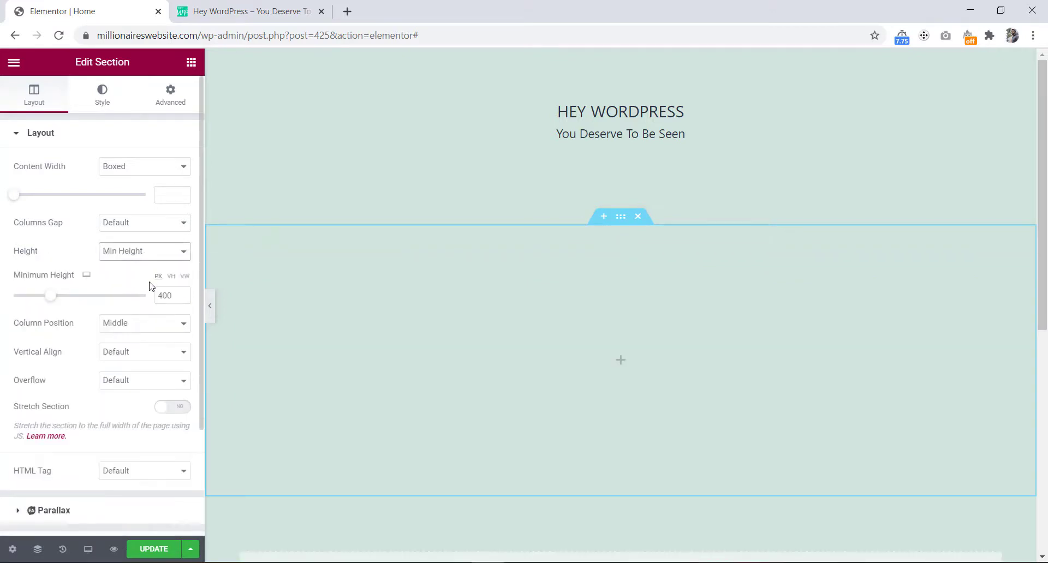
click(171, 276)
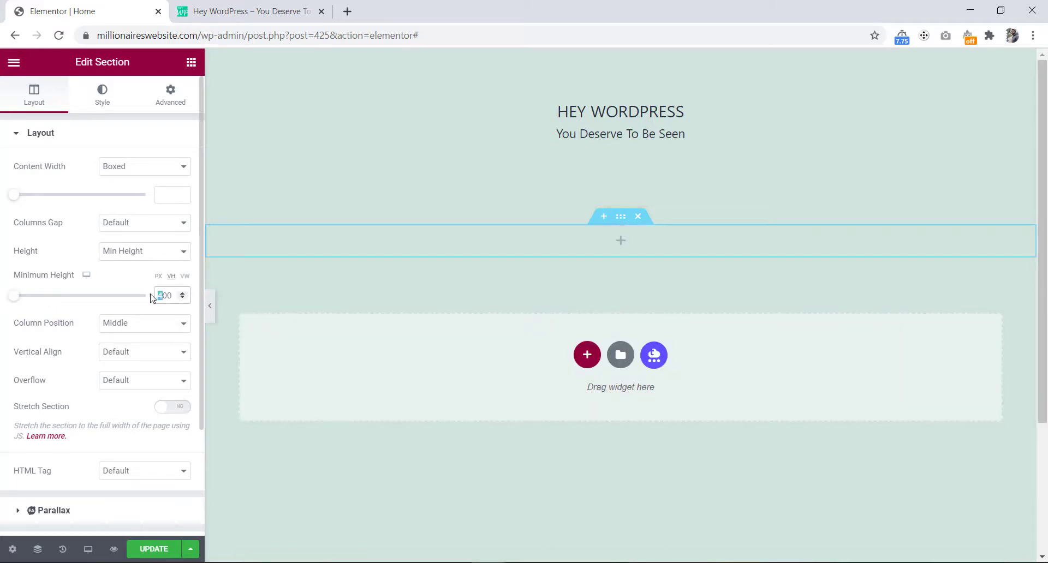
text(100)
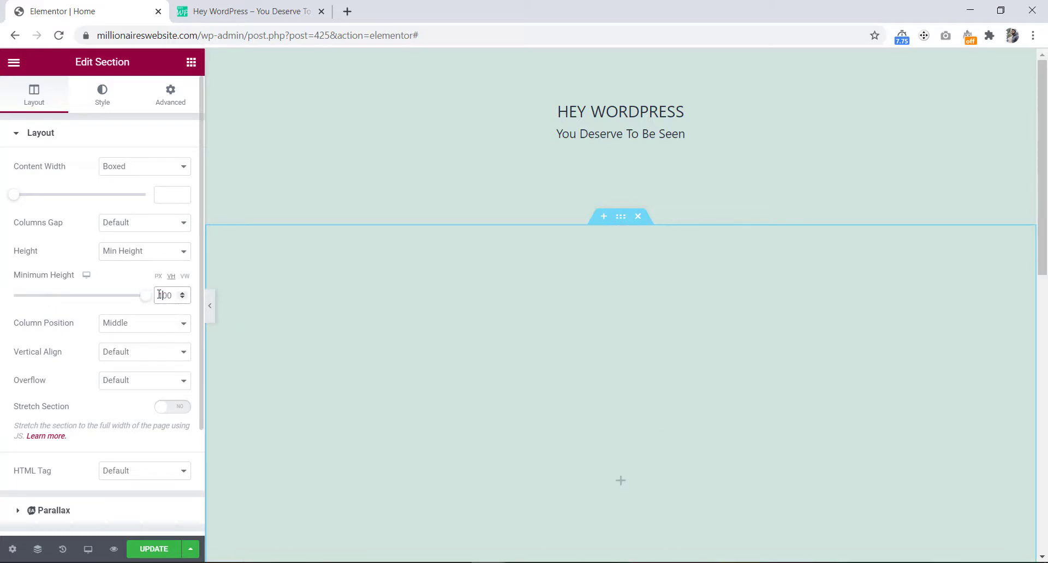
Give the section a Classic background and upload and insert Banner.jpg as its background image.
click(104, 101)
click(104, 102)
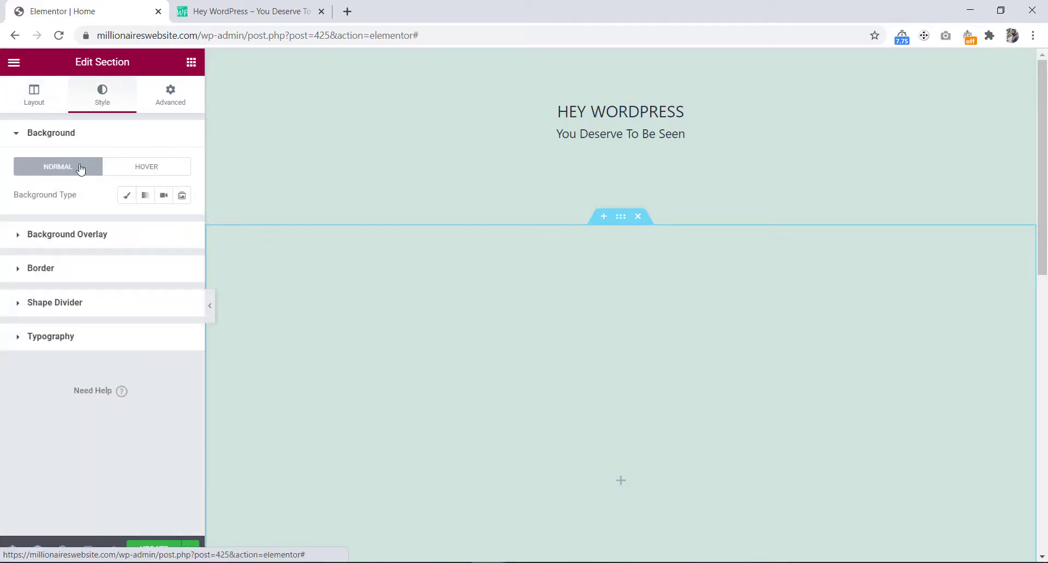
click(128, 197)
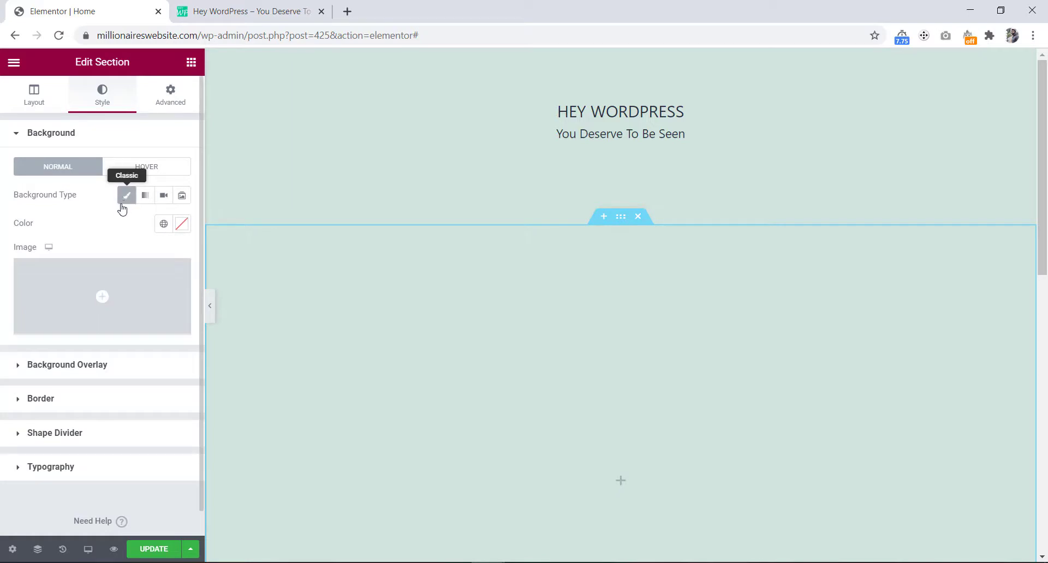
mouse_move(112, 278)
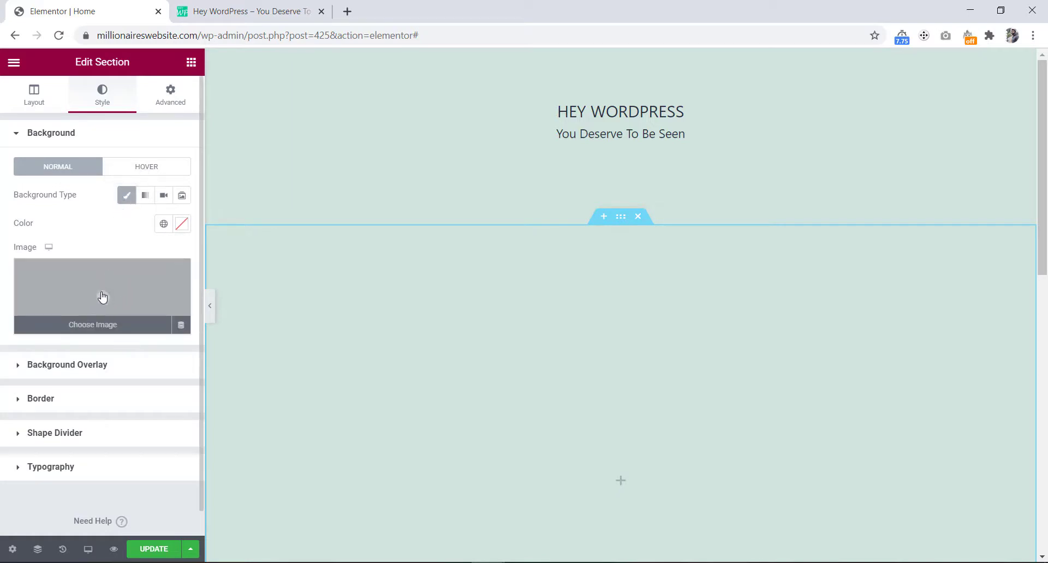
click(102, 297)
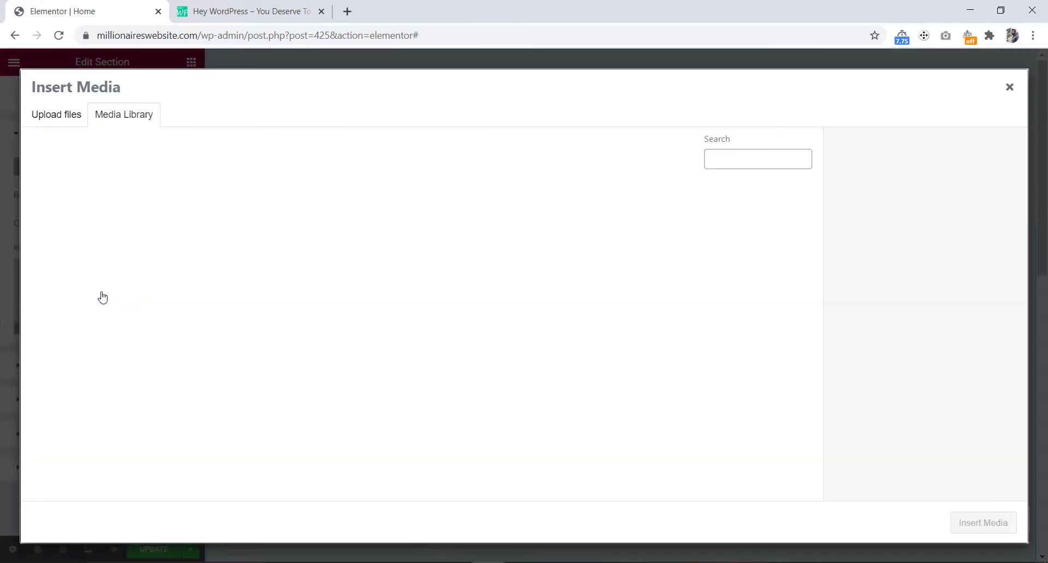
click(65, 125)
click(492, 309)
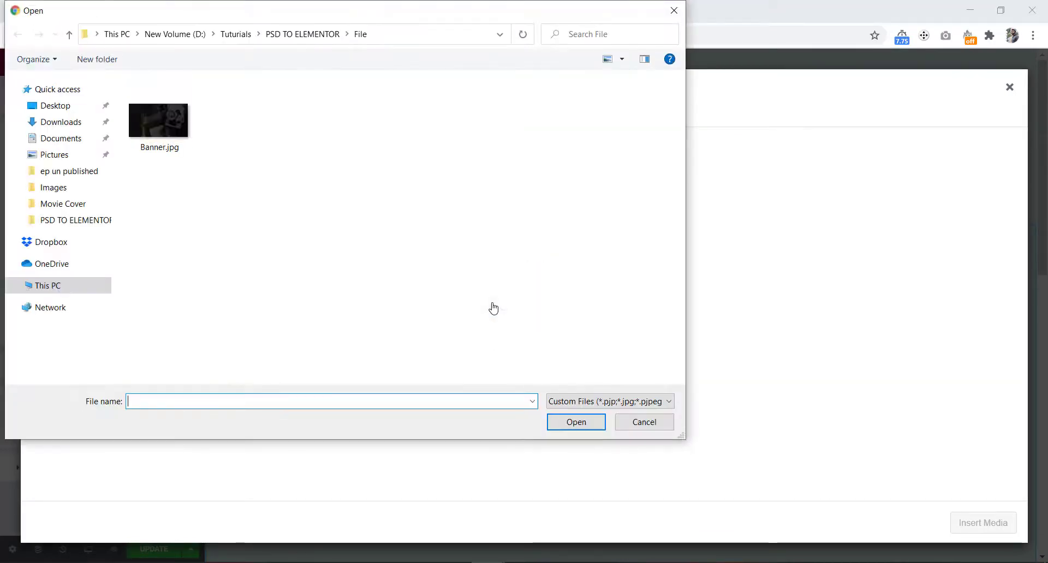
click(176, 143)
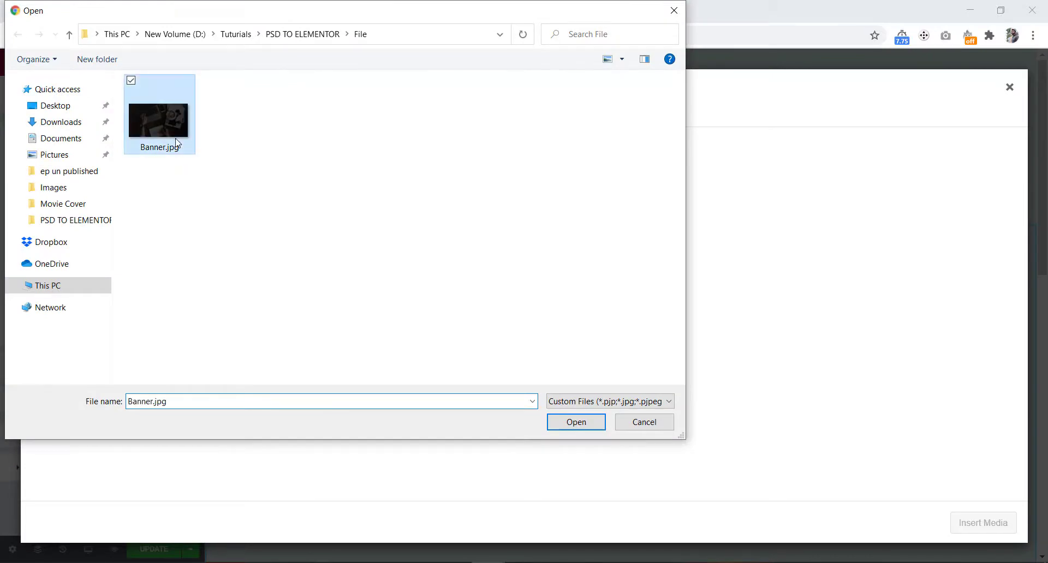
click(578, 425)
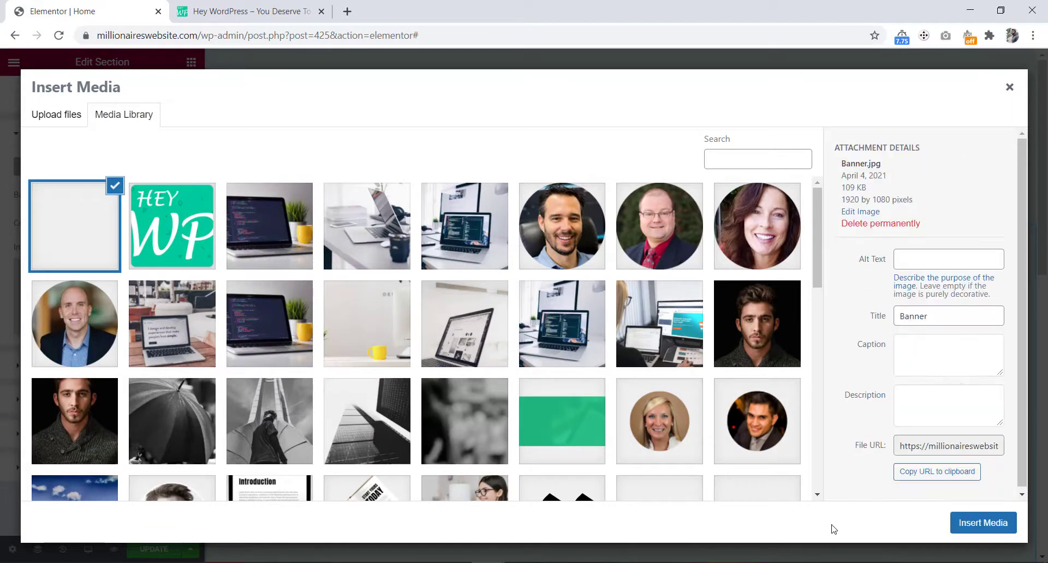
click(982, 524)
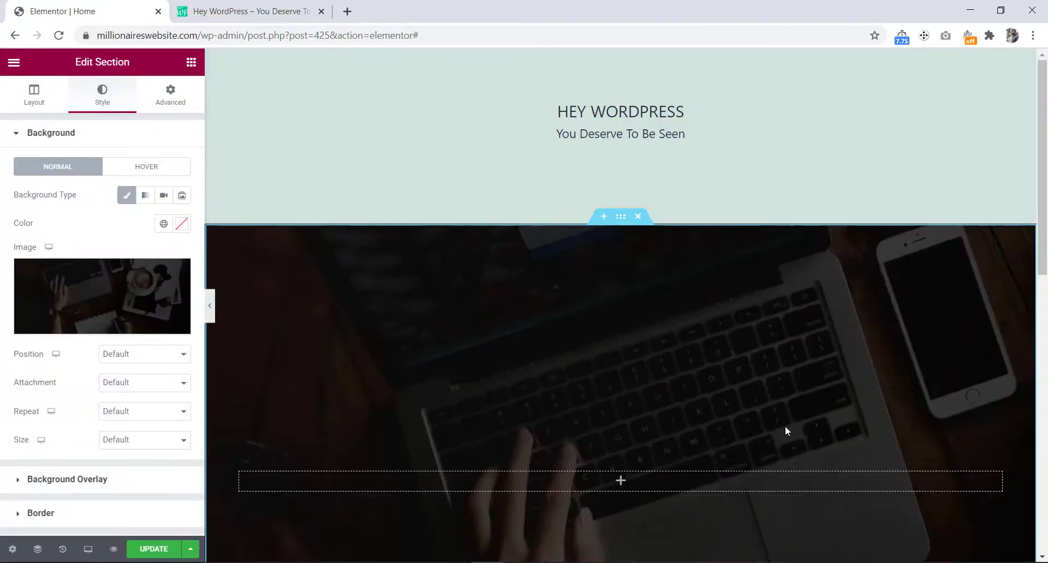
Set the background image's position to Center Center, attachment to Default, repeat to No-repeat and size to Cover.
scroll(785, 426, down, 5)
scroll(786, 431, up, 1)
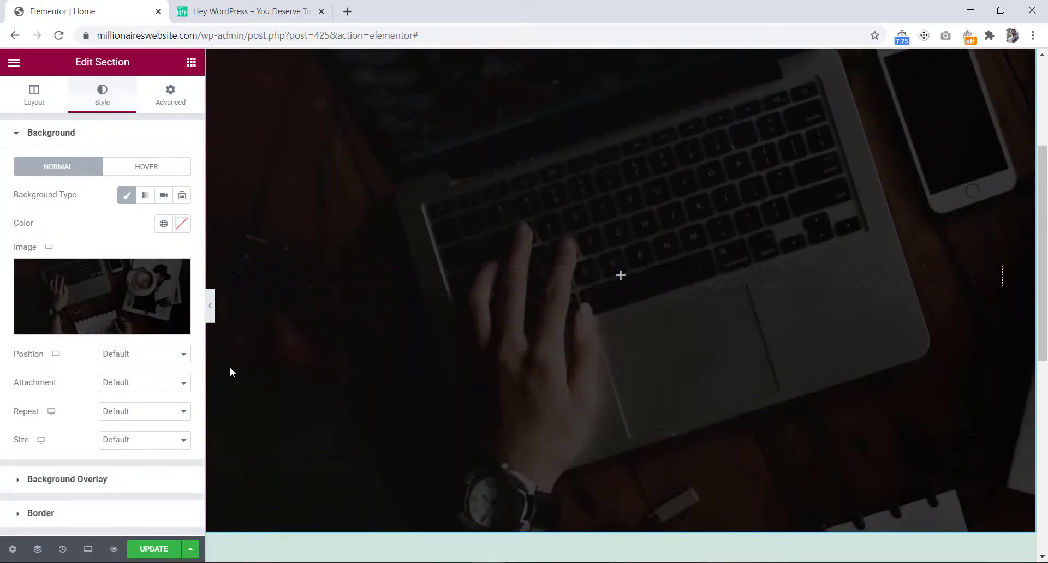
click(140, 356)
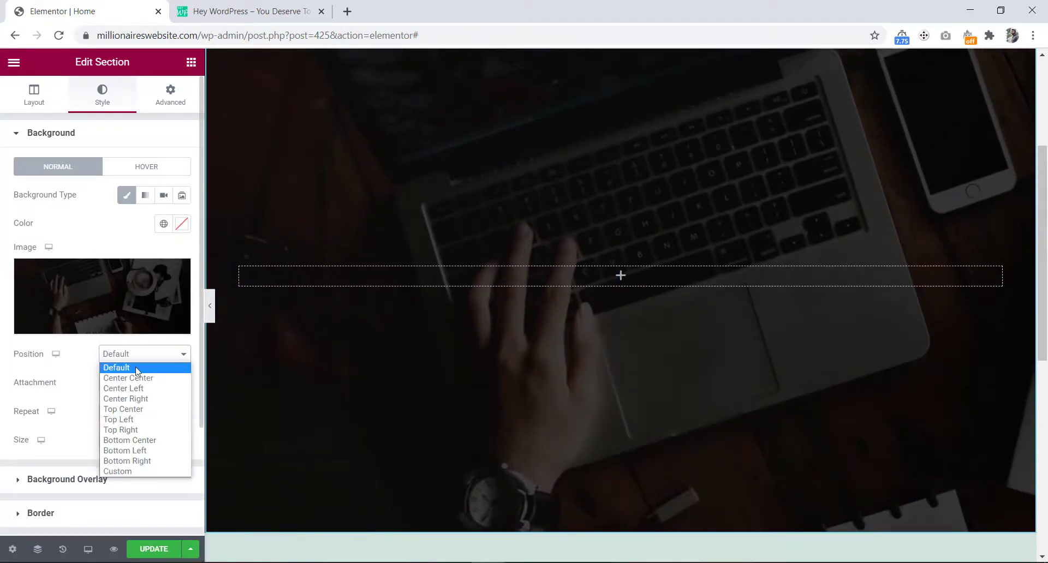
click(146, 378)
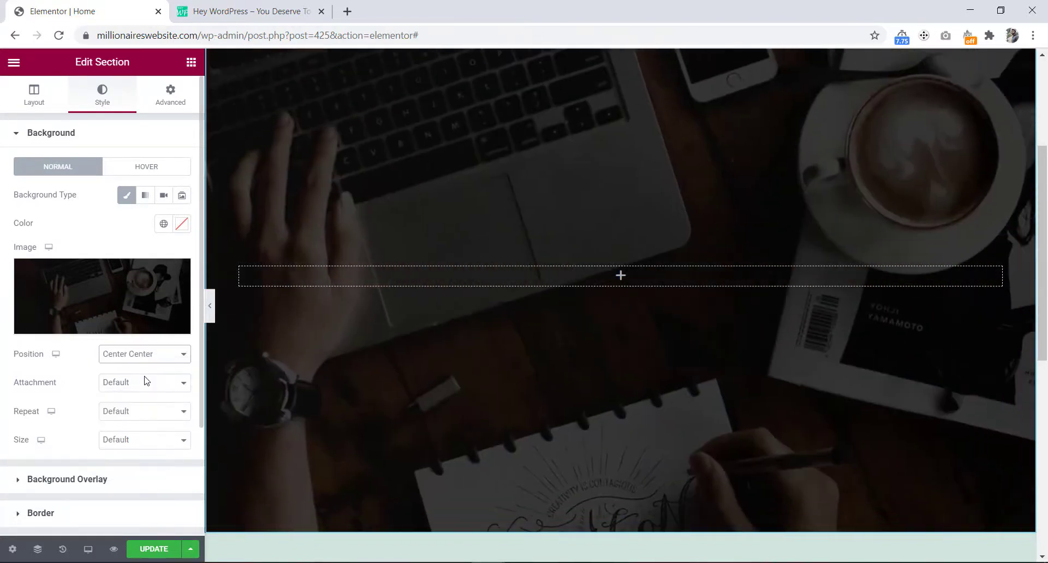
click(140, 385)
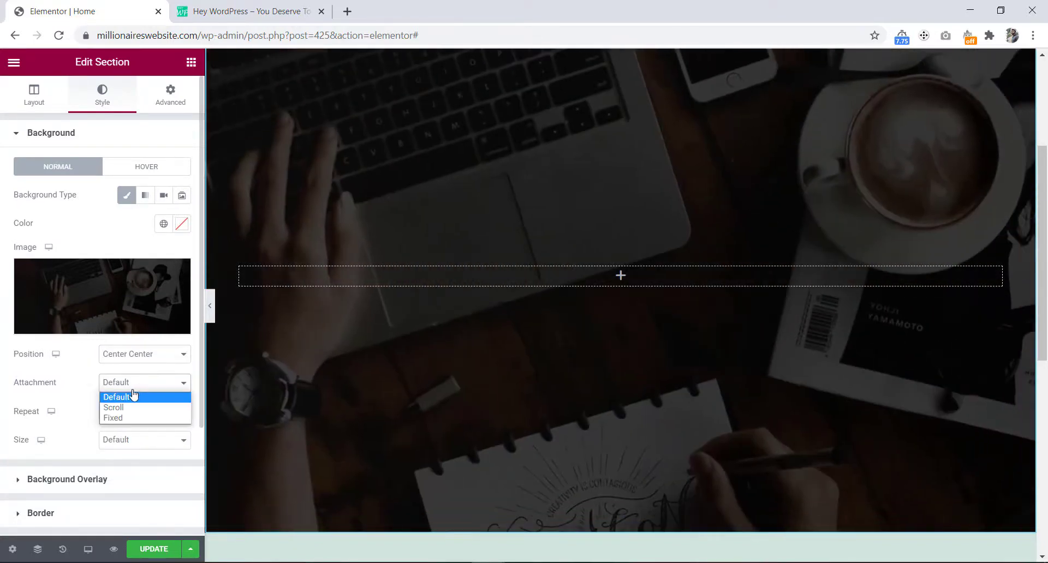
click(134, 398)
click(131, 415)
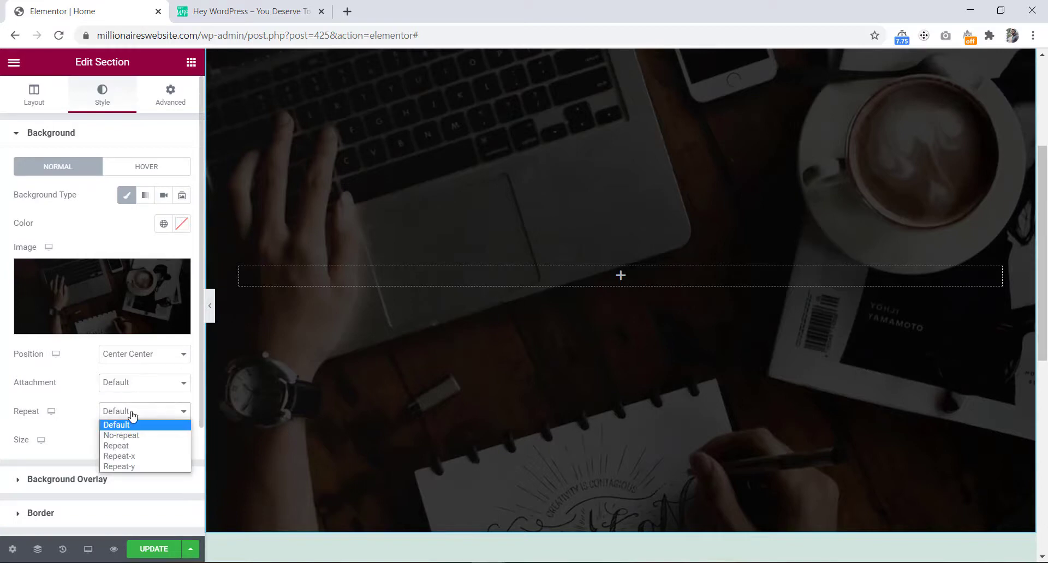
click(134, 436)
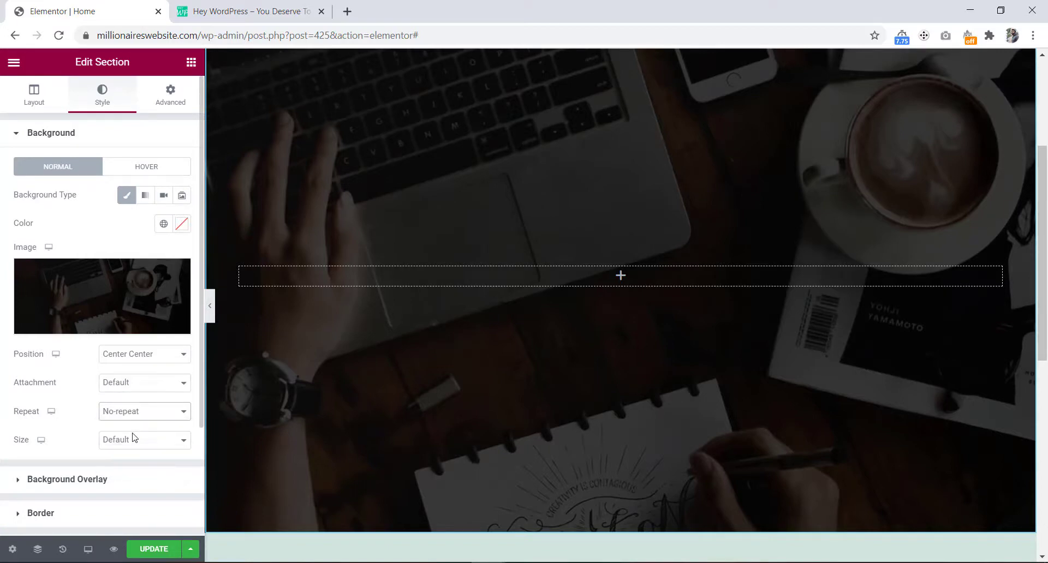
click(136, 447)
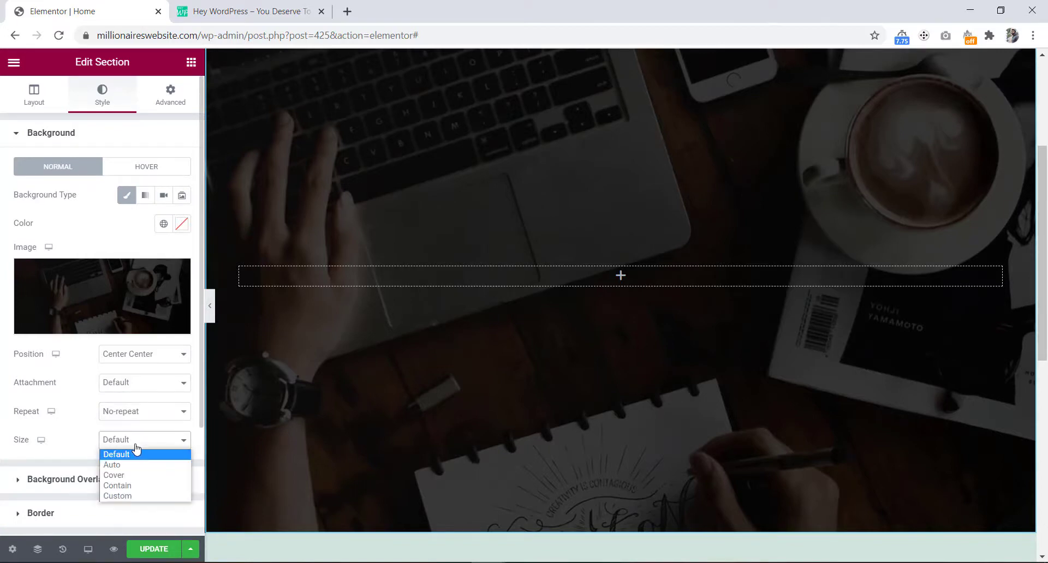
click(128, 476)
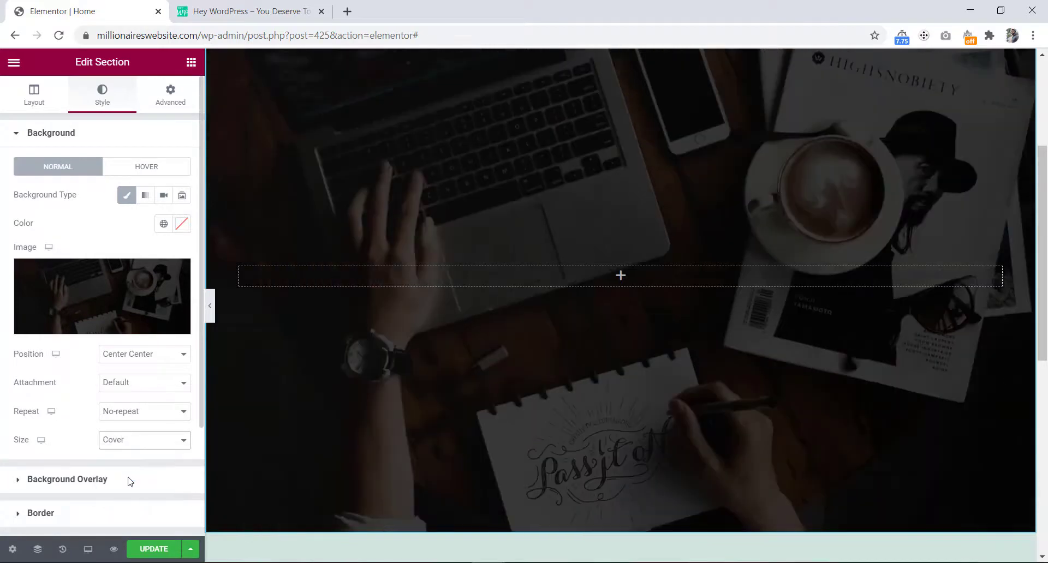
scroll(487, 351, up, 2)
scroll(487, 351, down, 3)
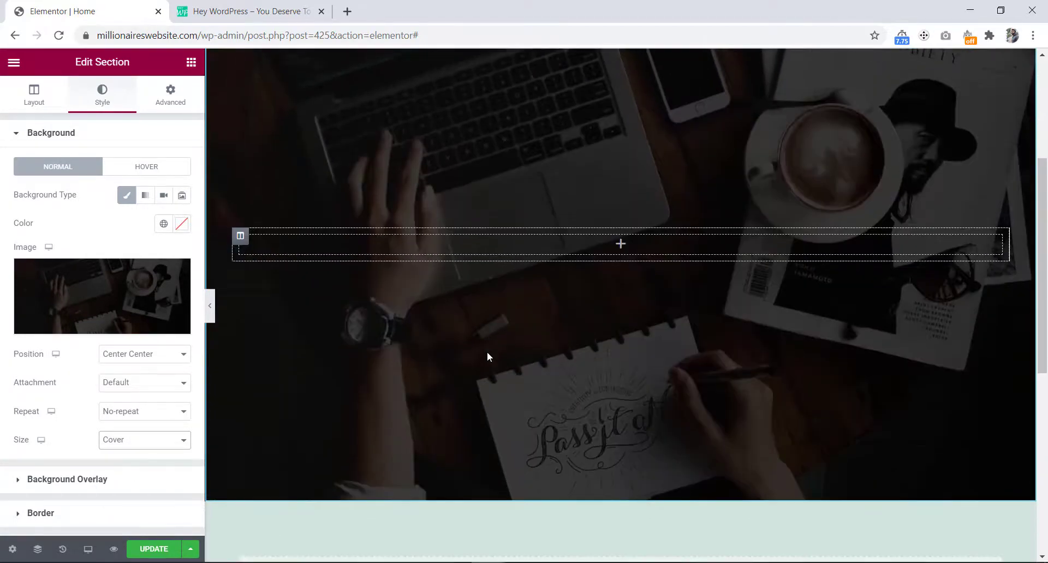
scroll(487, 357, up, 4)
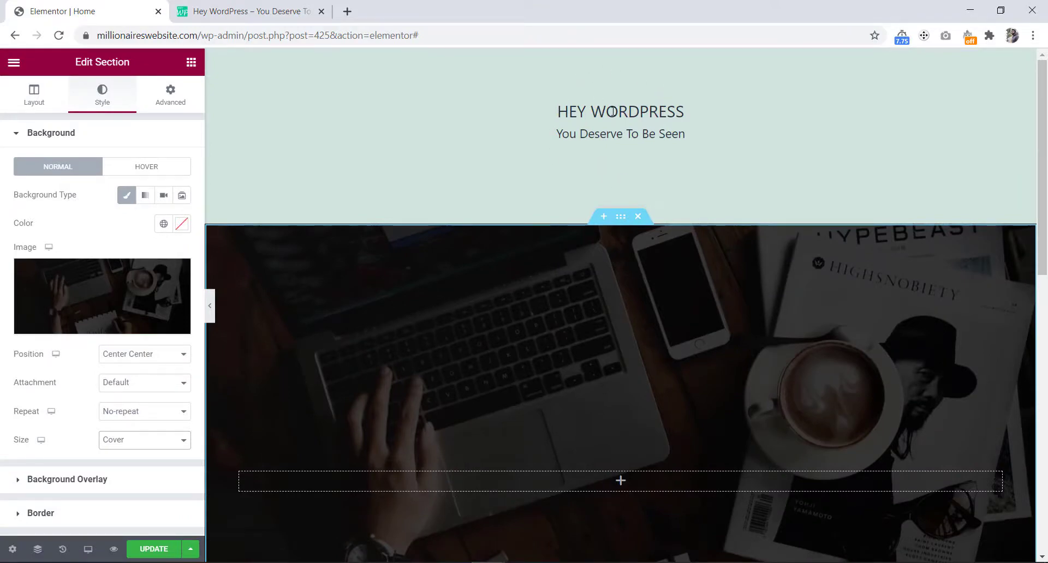
In the live site's browser tab, open the WordPress page for adding themes and search for "hello".
click(277, 6)
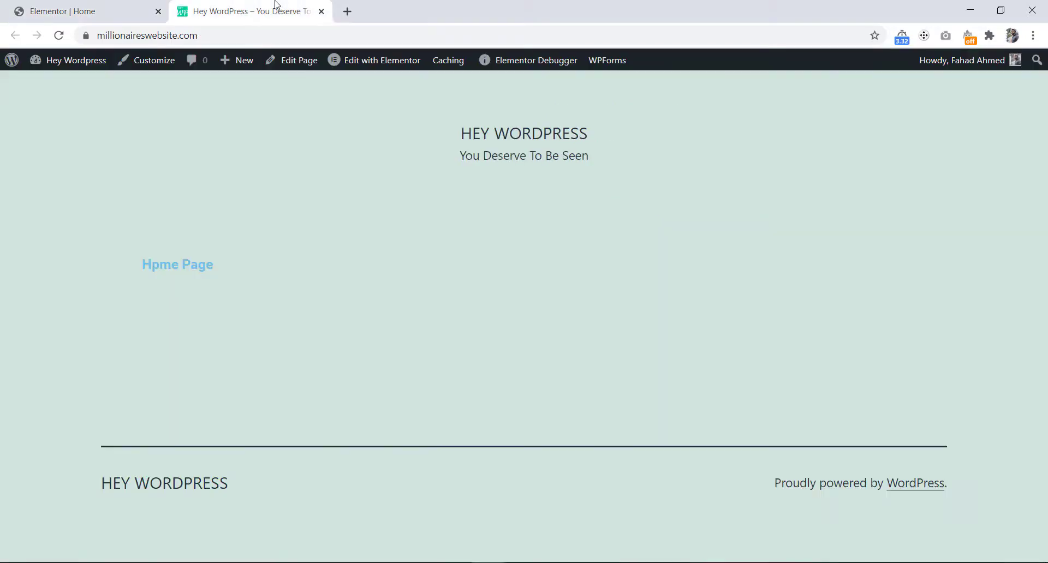
mouse_move(64, 66)
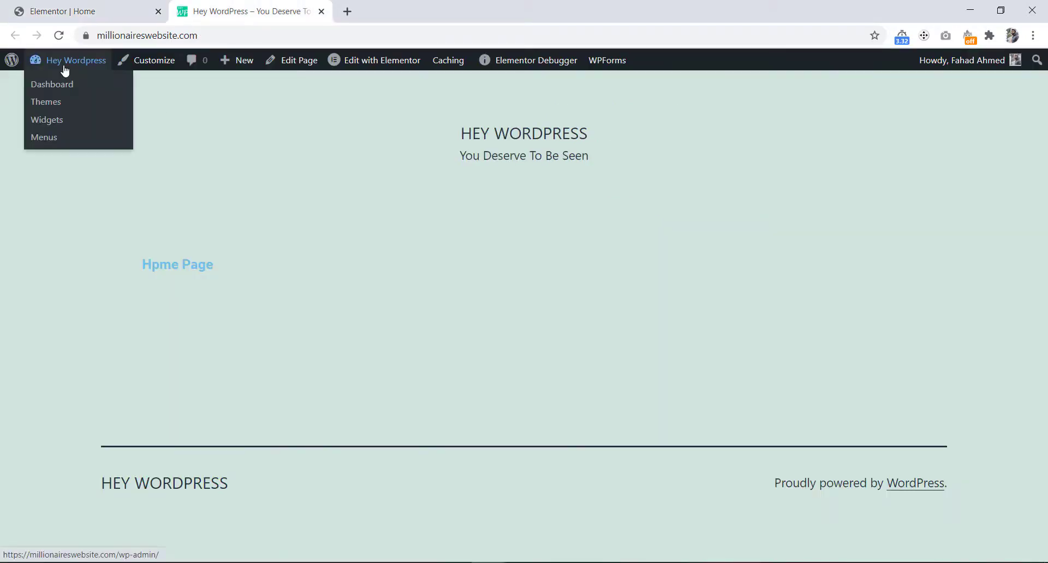
click(60, 90)
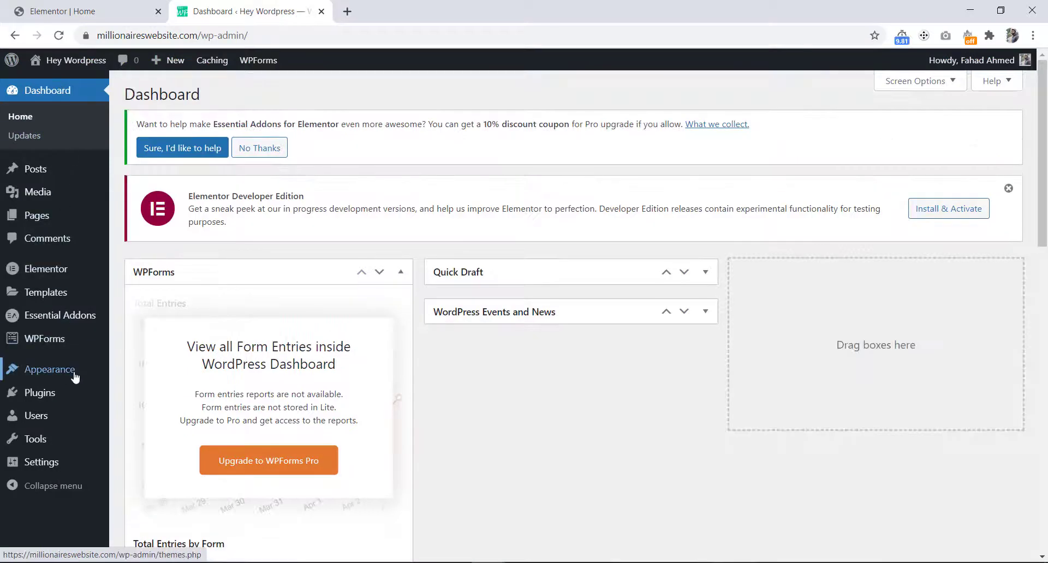
mouse_move(62, 376)
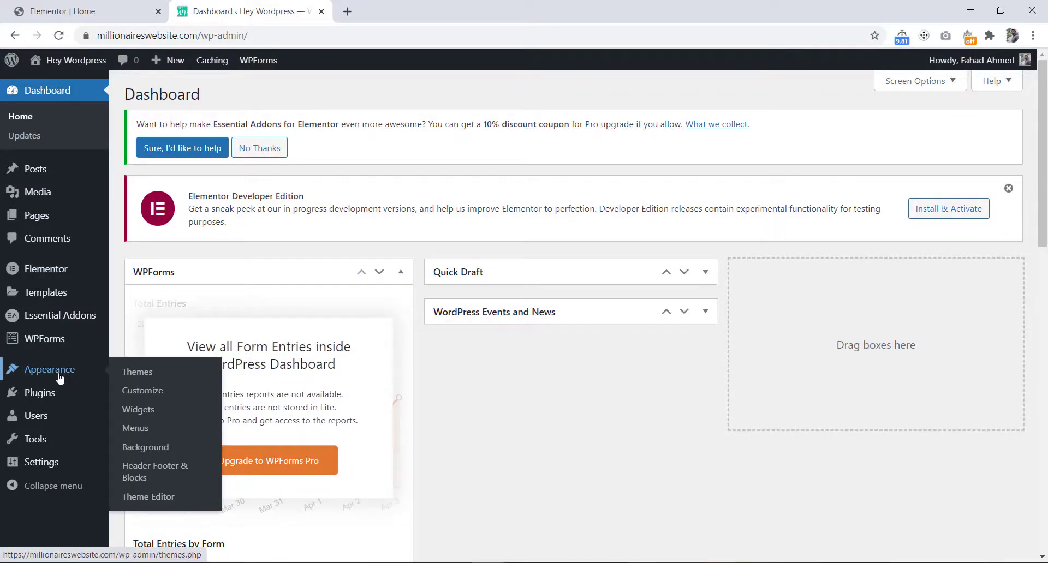
click(141, 373)
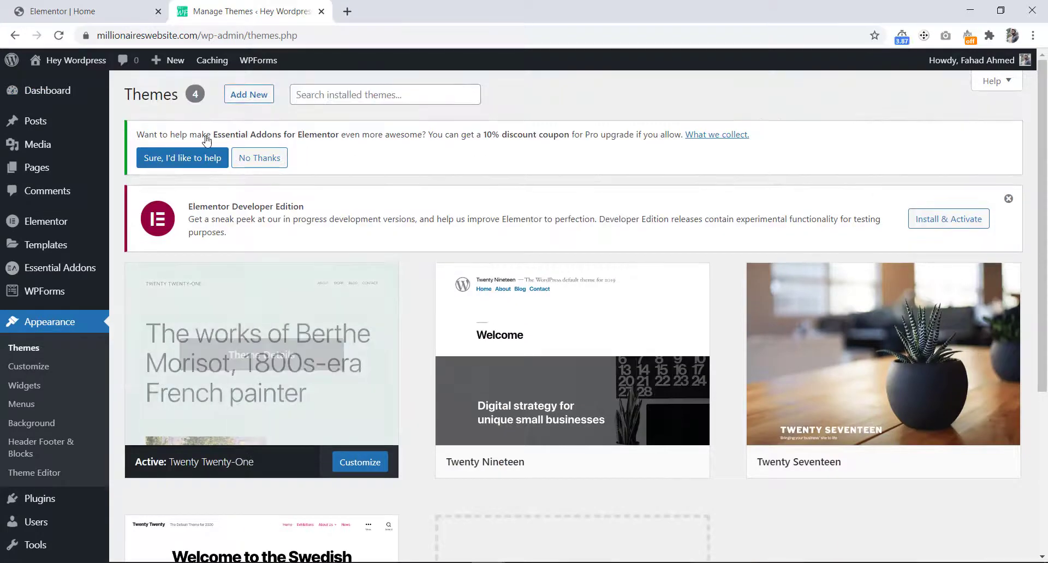
click(249, 99)
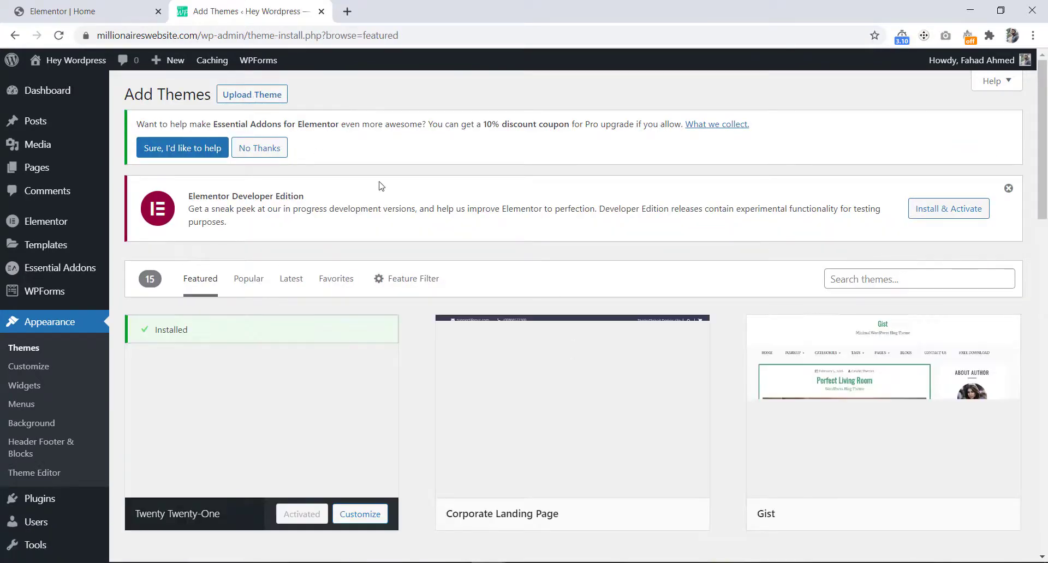
click(865, 278)
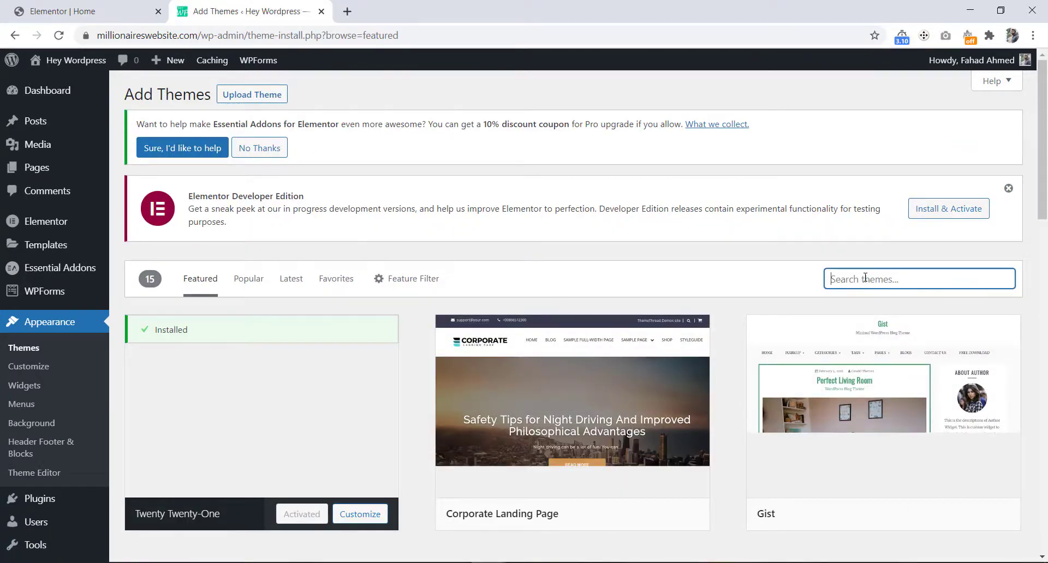
text(he)
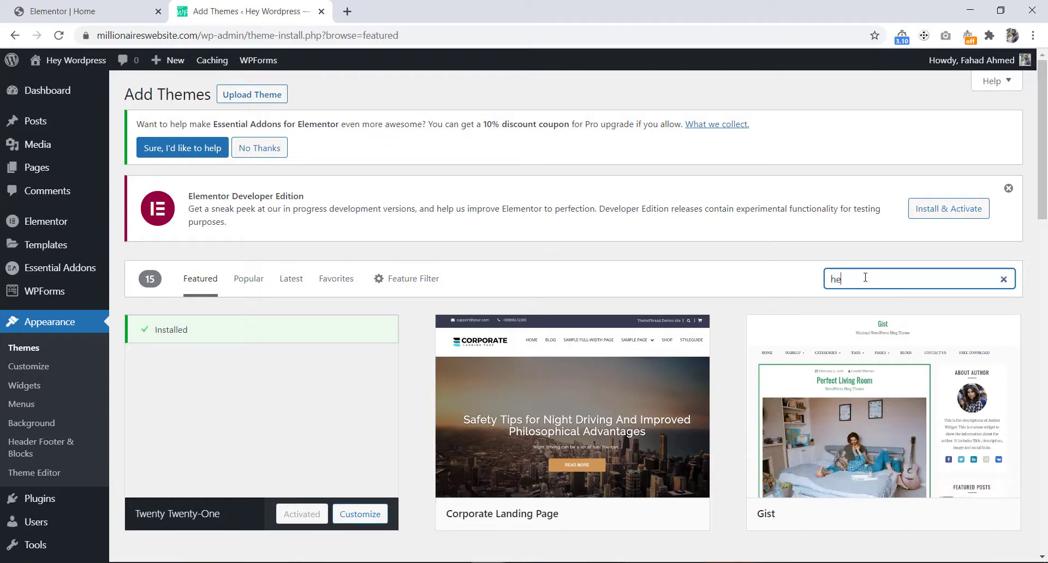
text(llo)
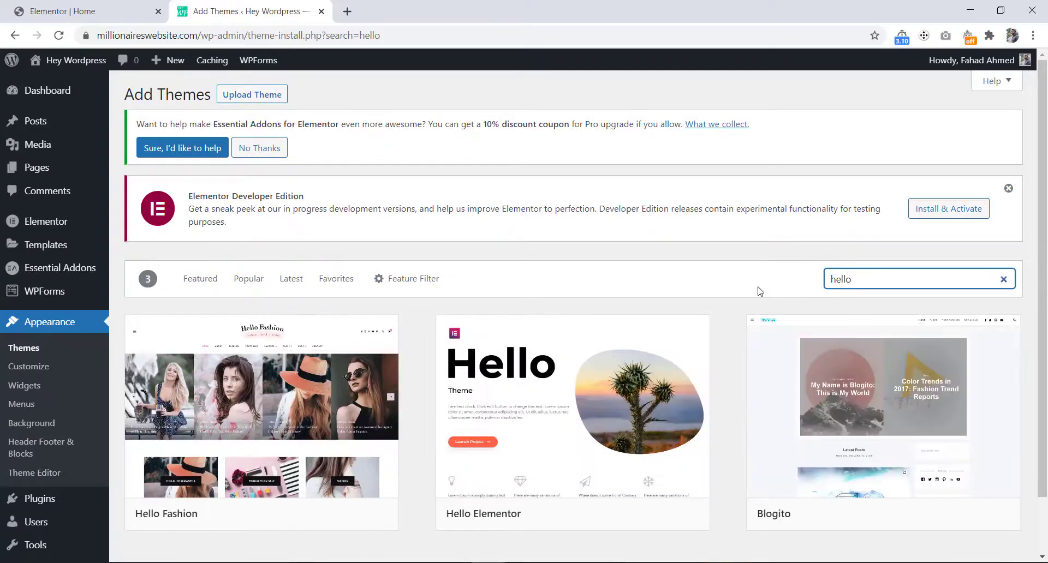
Install and activate the Hello Elementor theme and view the live site.
scroll(720, 359, down, 1)
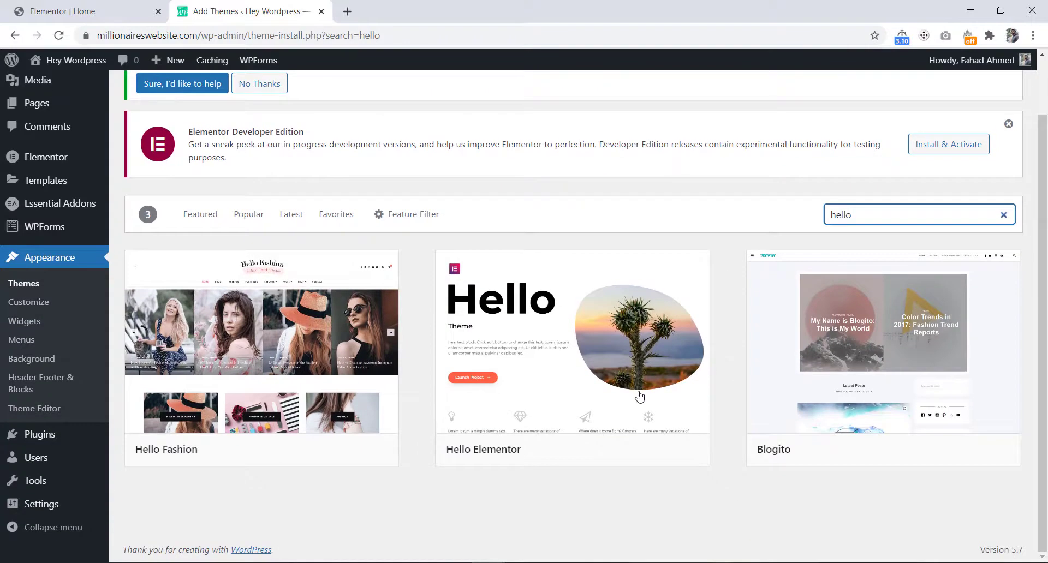
mouse_move(573, 392)
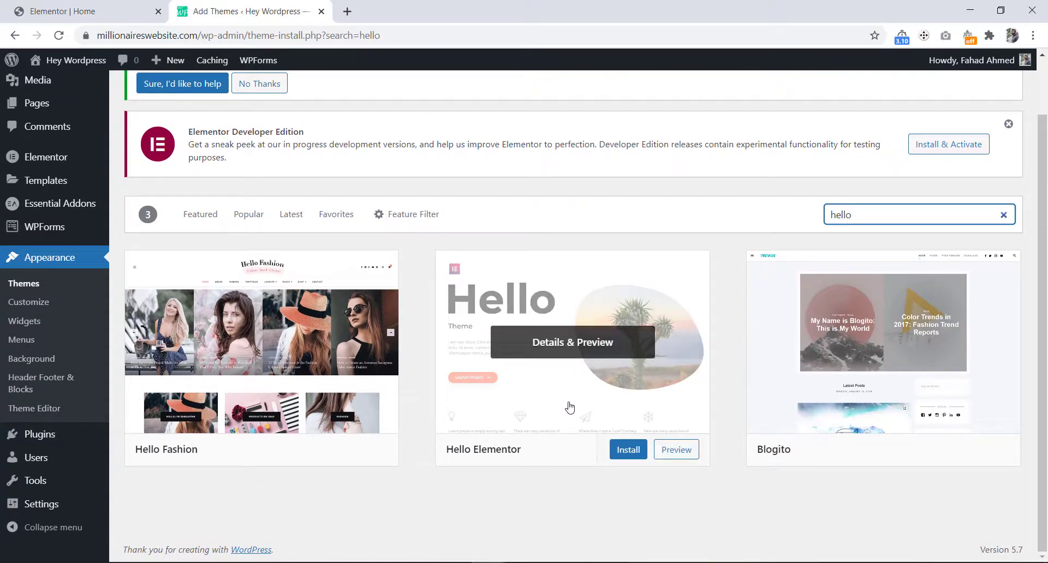
click(631, 450)
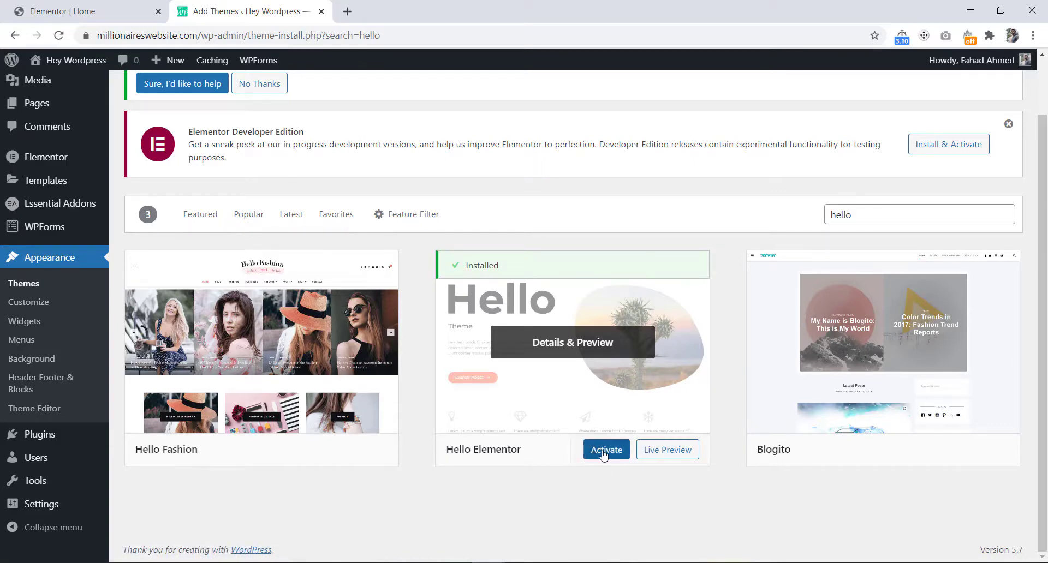
click(603, 454)
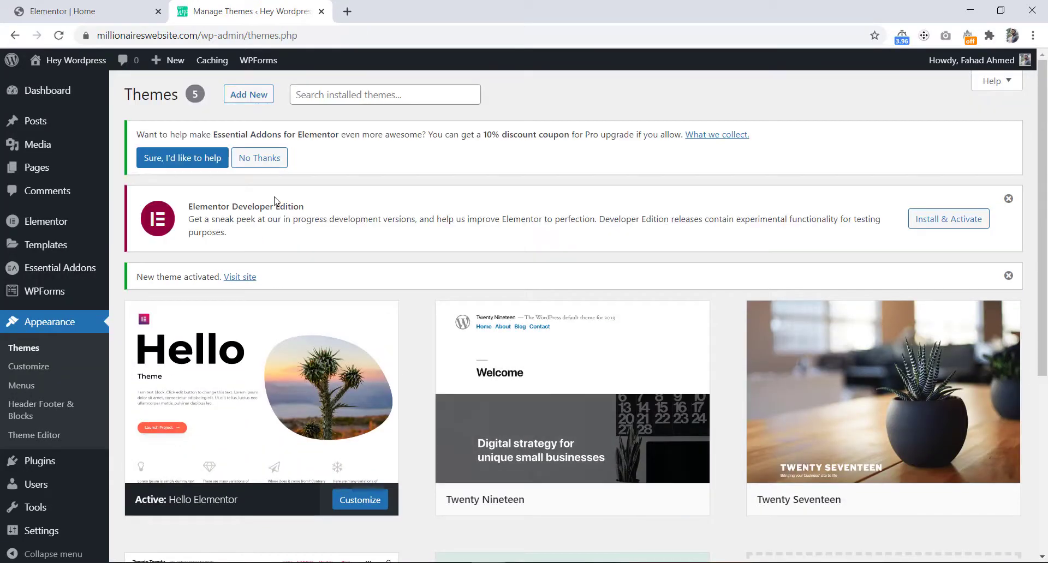
mouse_move(74, 63)
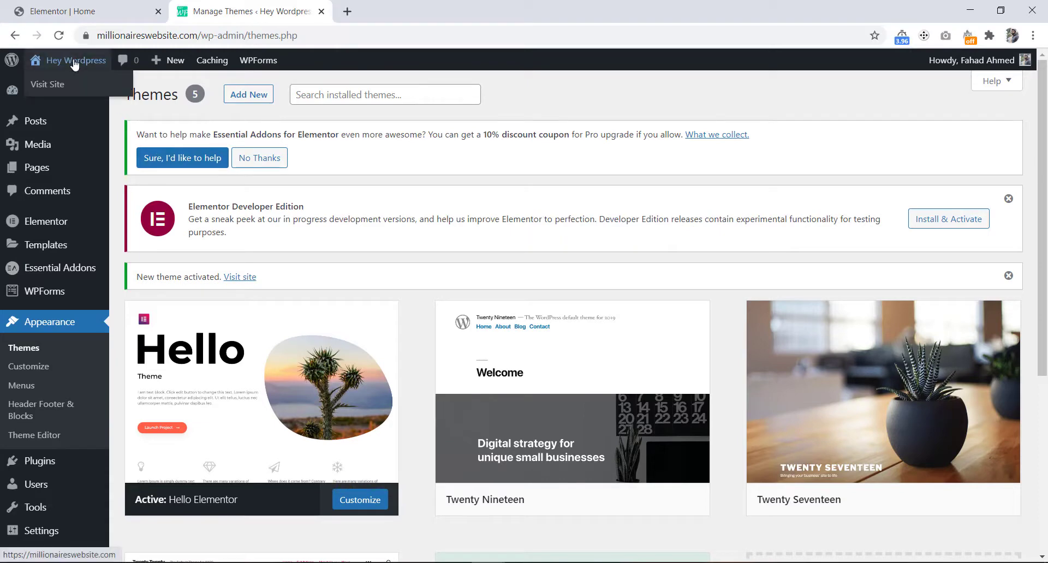
click(48, 84)
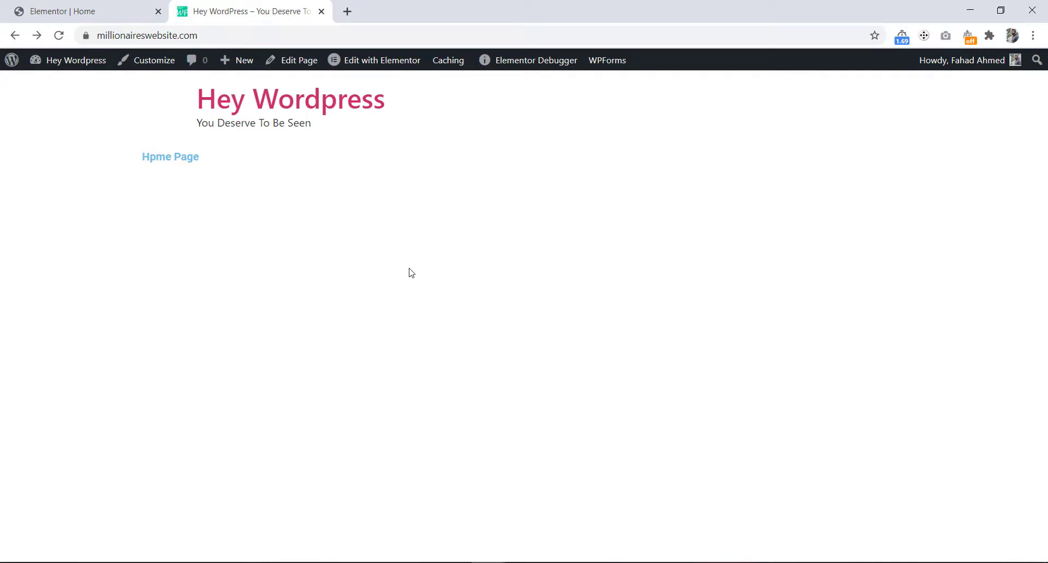
Return to the Elementor page being edited, save its changes and reload the editor with the new theme.
click(111, 7)
scroll(429, 223, down, 3)
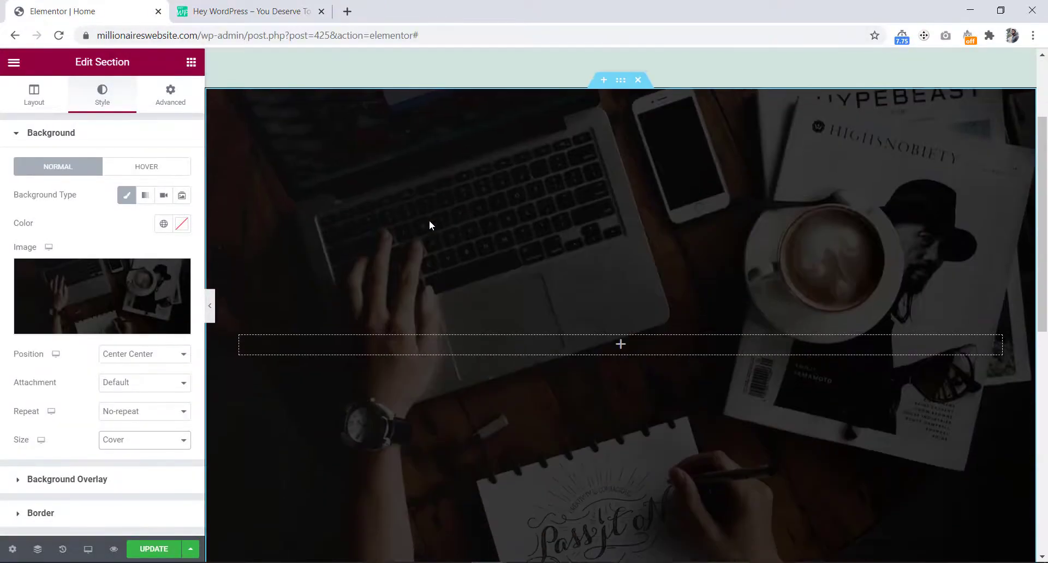
scroll(429, 224, up, 2)
click(151, 555)
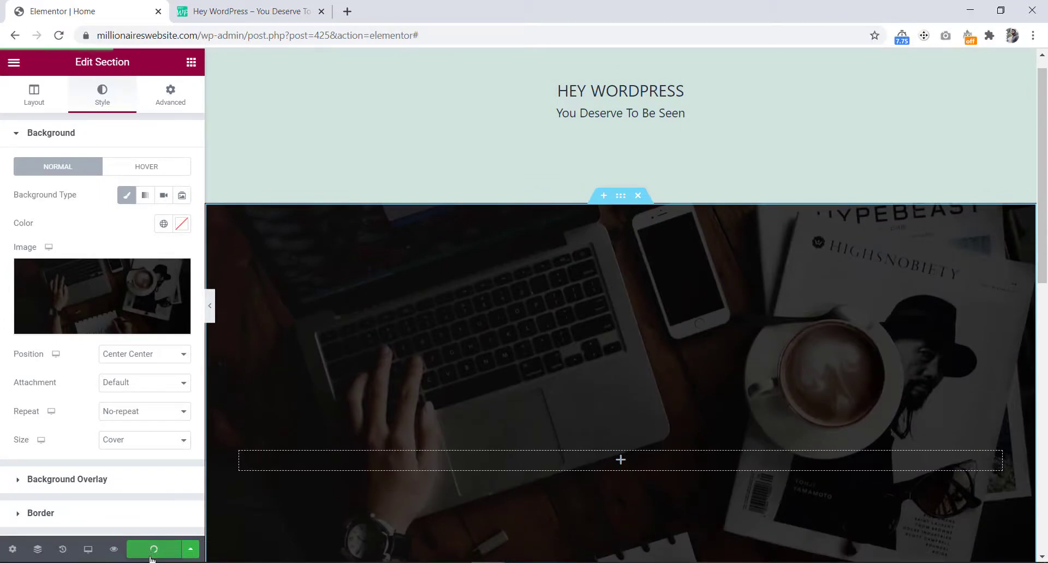
click(59, 36)
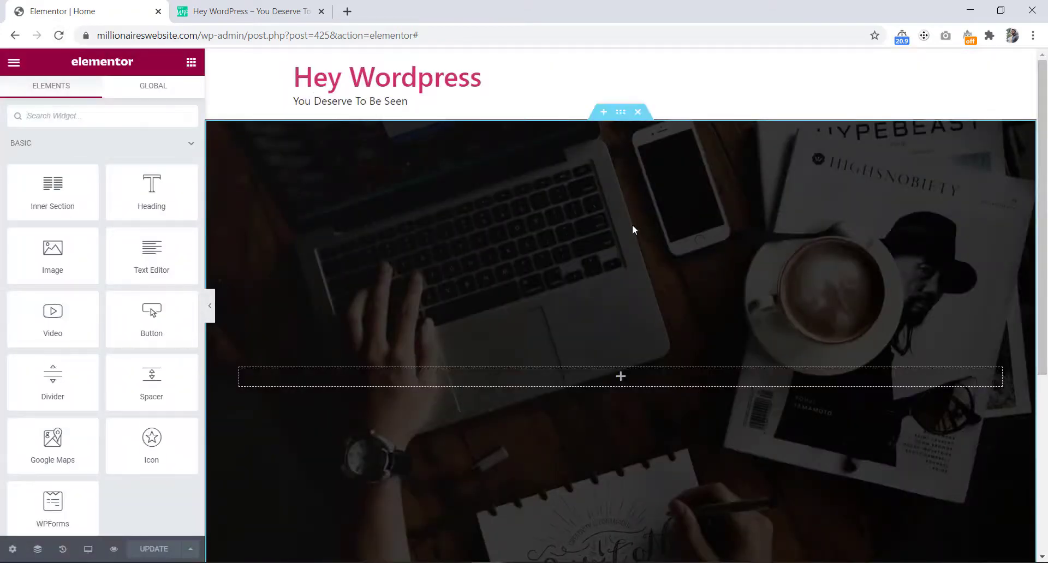
scroll(632, 229, down, 3)
scroll(632, 229, up, 3)
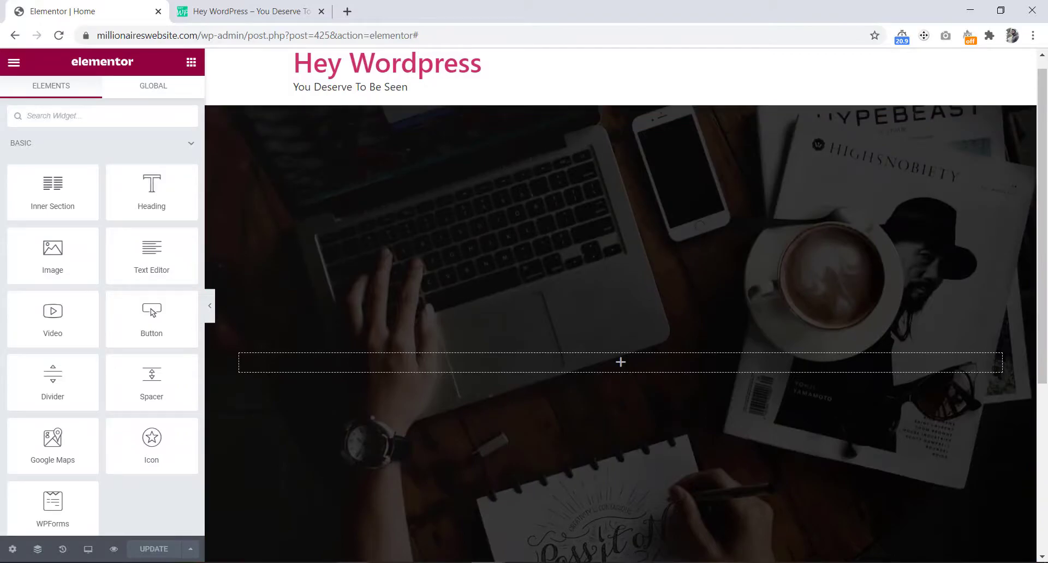
Switch to Photoshop and compare the header in Montreal Creative Portfolio Theme.psd with the Elementor page's banner section.
click(377, 562)
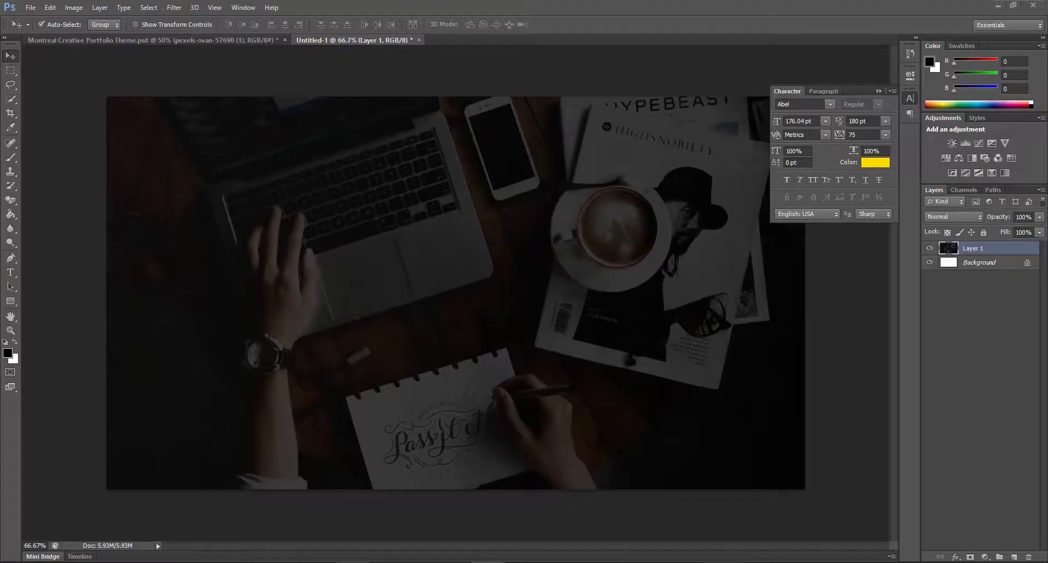
click(228, 39)
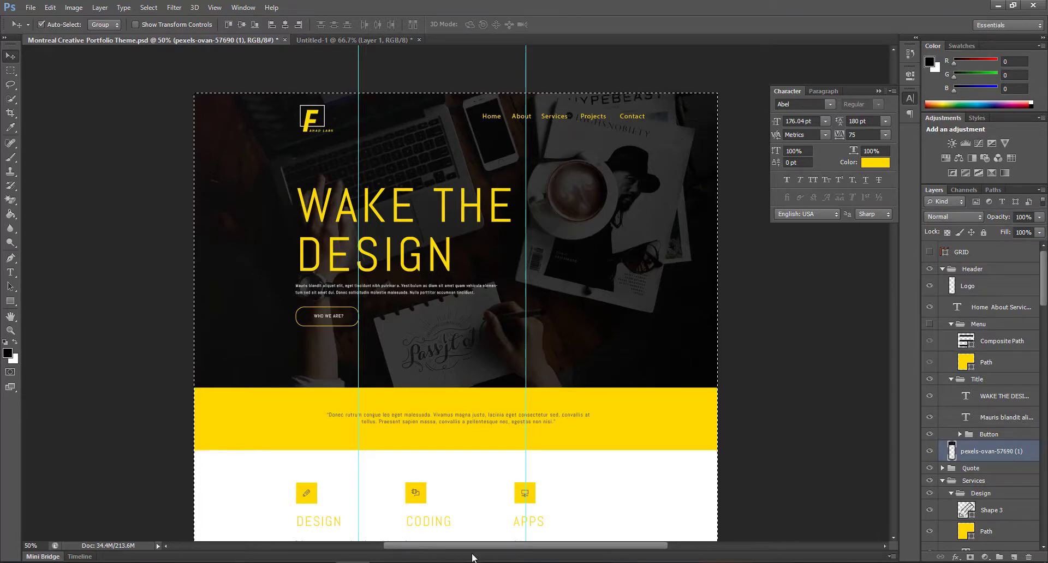
click(529, 510)
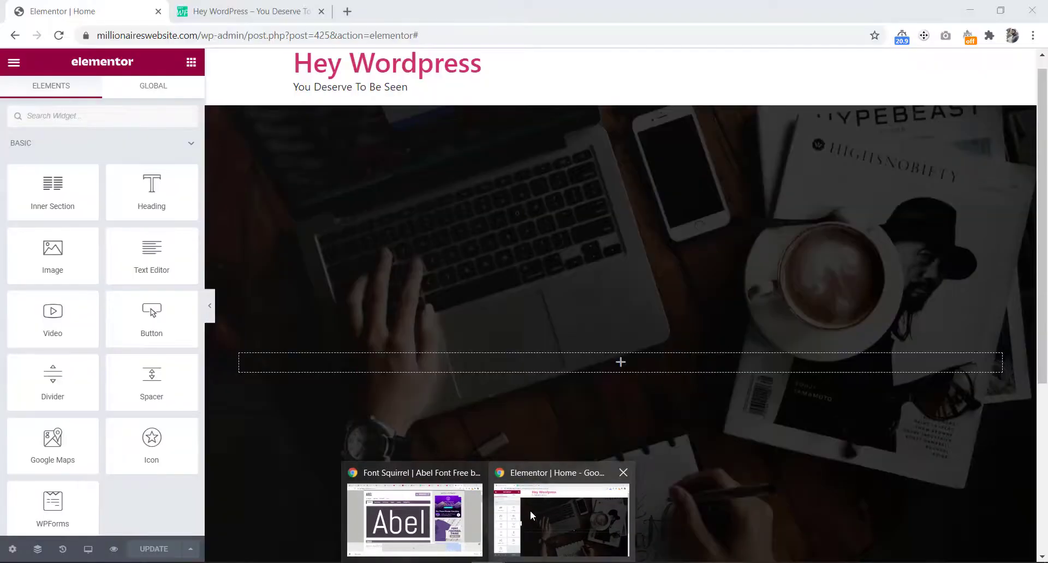
scroll(458, 340, down, 1)
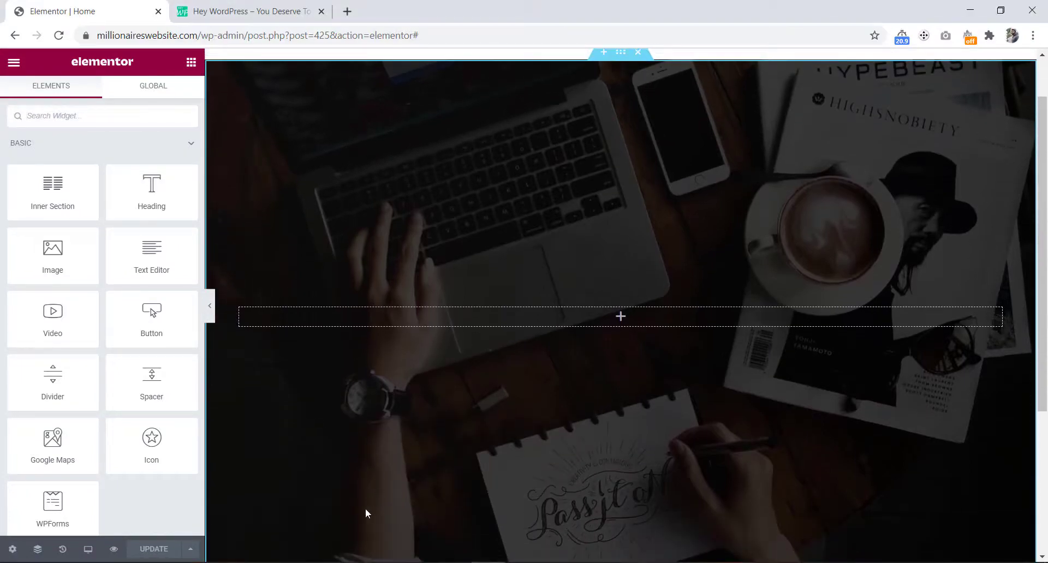
Switch to Photoshop and copy the whole "WAKE THE DESIGN" title text from the header with the Type tool.
click(352, 562)
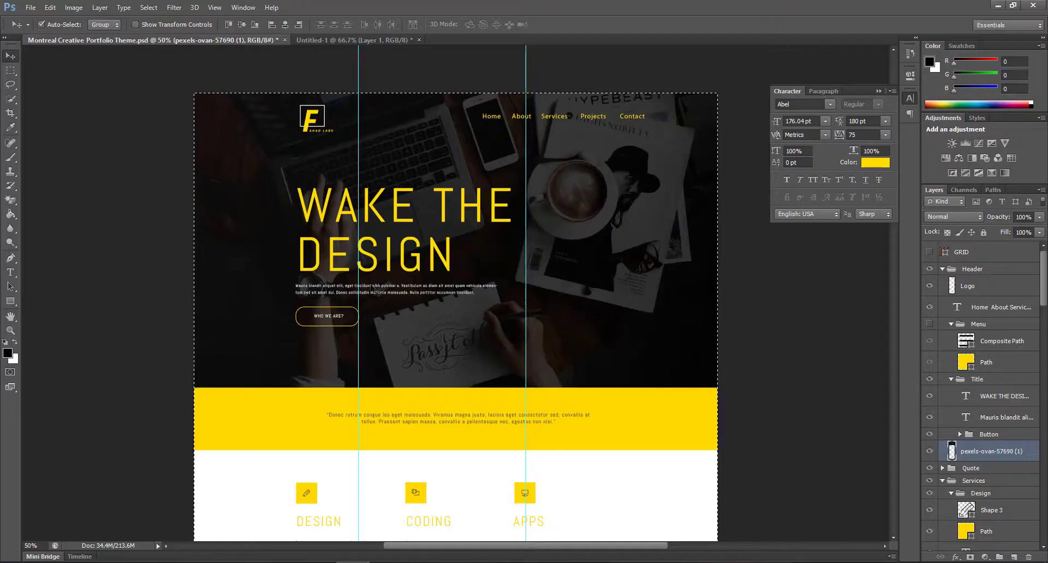
click(10, 271)
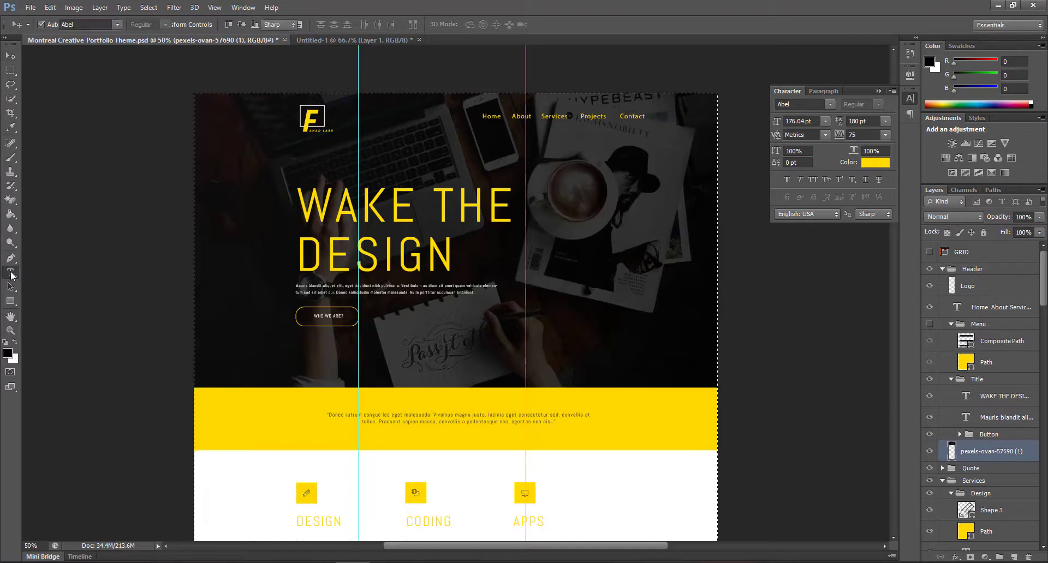
click(375, 202)
key(ctrl+a)
right_click(375, 202)
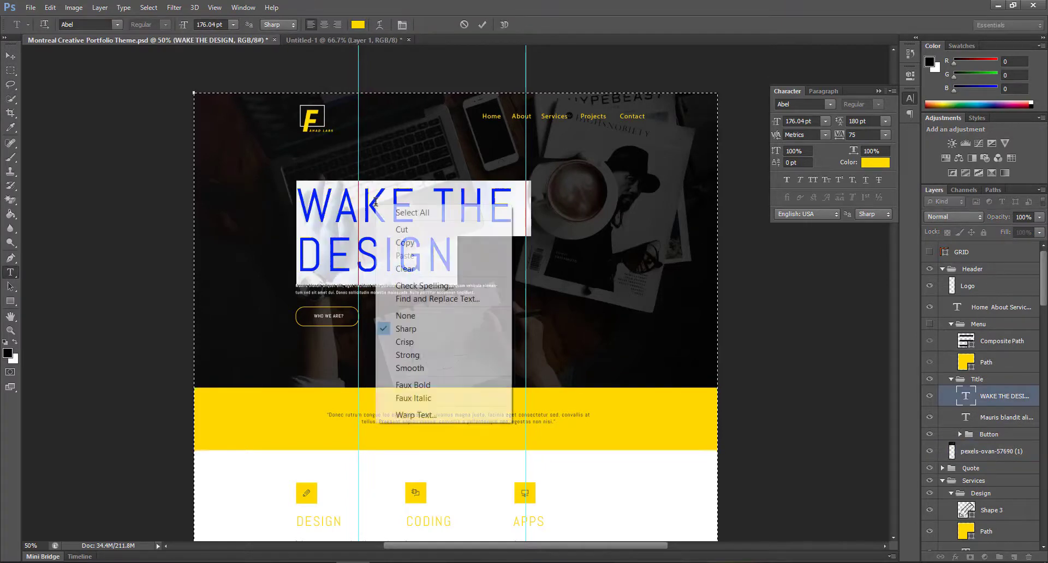
click(390, 246)
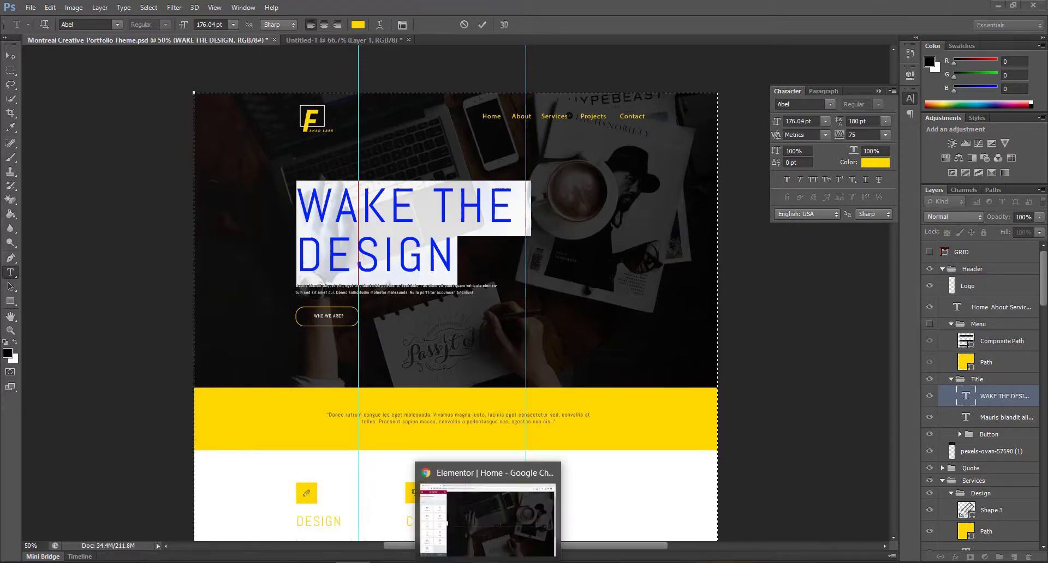
Switch to Elementor, add a Heading widget to the banner section and replace its title with the copied "WAKE THE DESIGN" text.
click(513, 513)
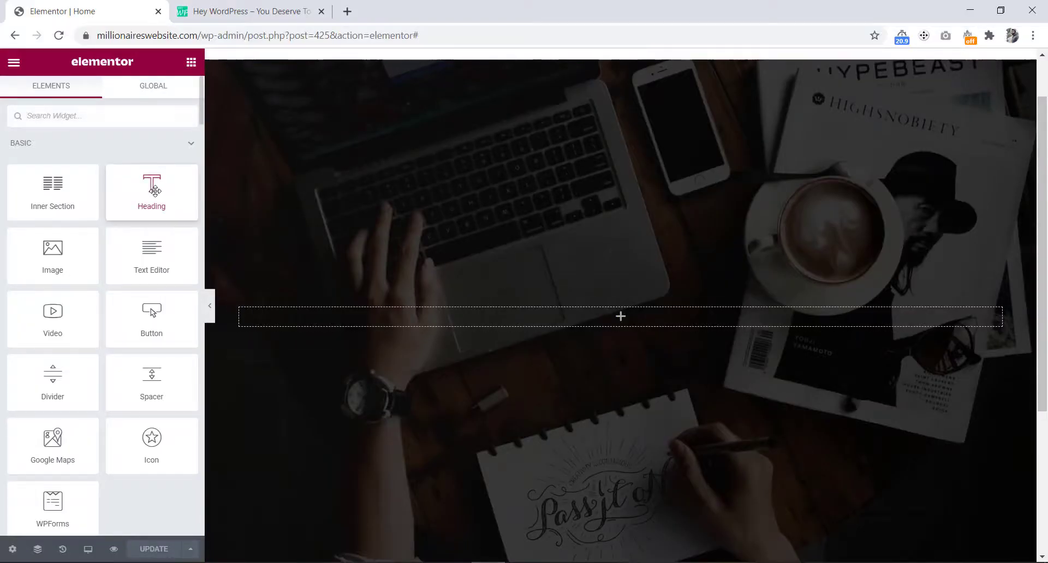
drag(153, 191, 394, 309)
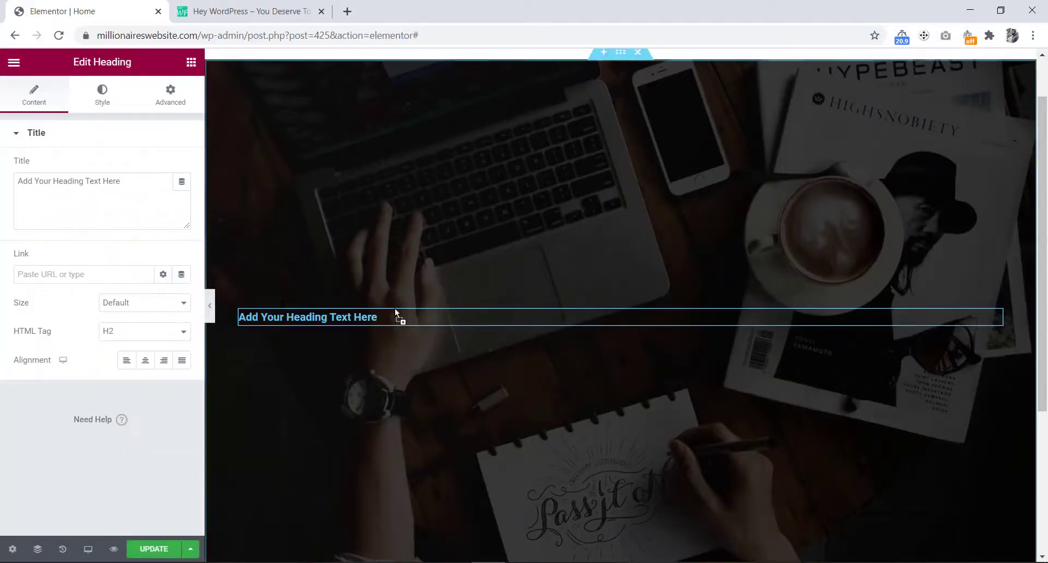
click(129, 183)
drag(129, 182, 7, 183)
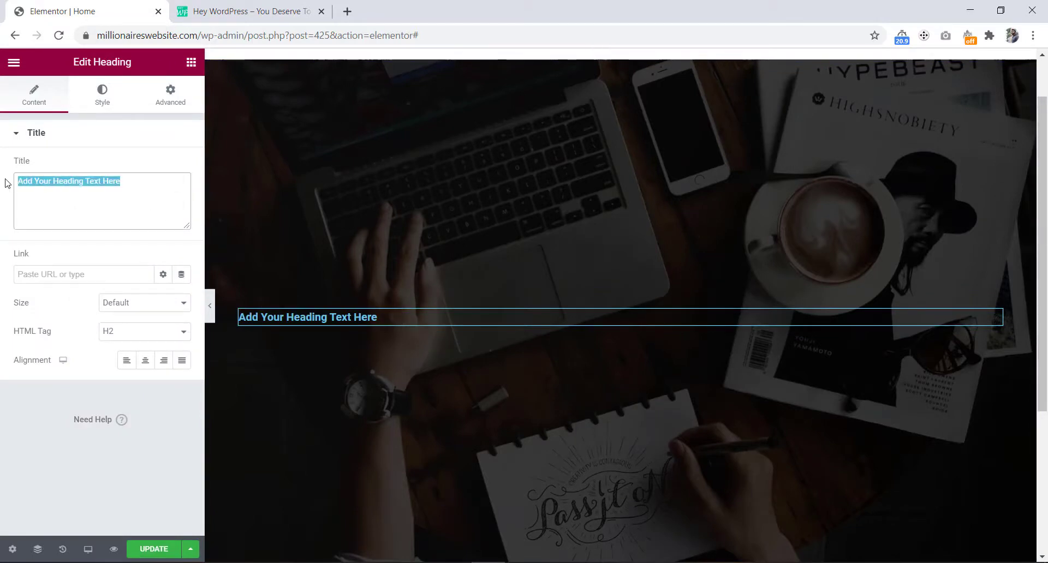
key(ctrl+v)
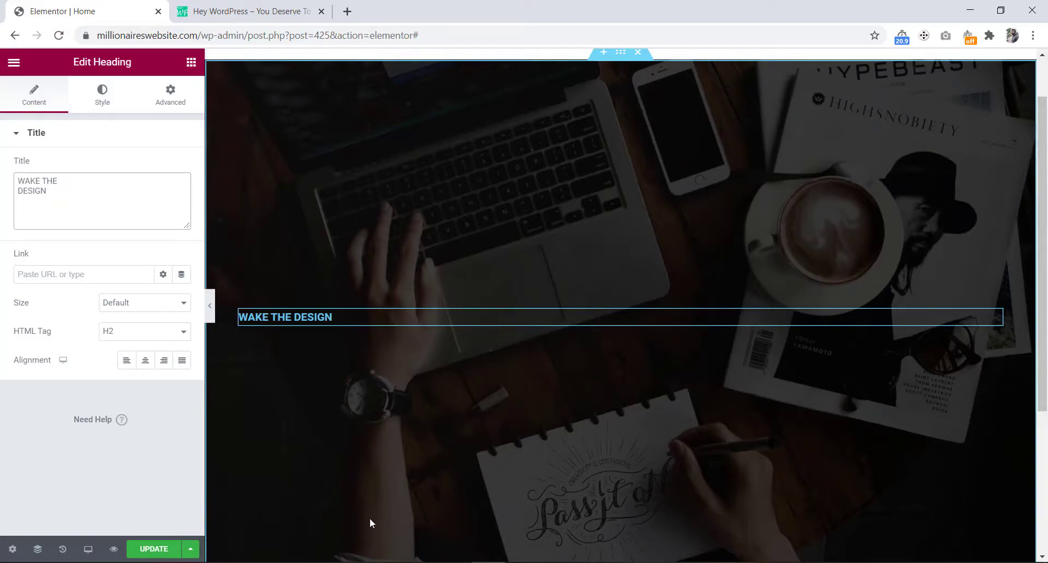
Switch to Photoshop and copy the hex code ffdb00 of the "WAKE THE DESIGN" title's text color.
click(355, 521)
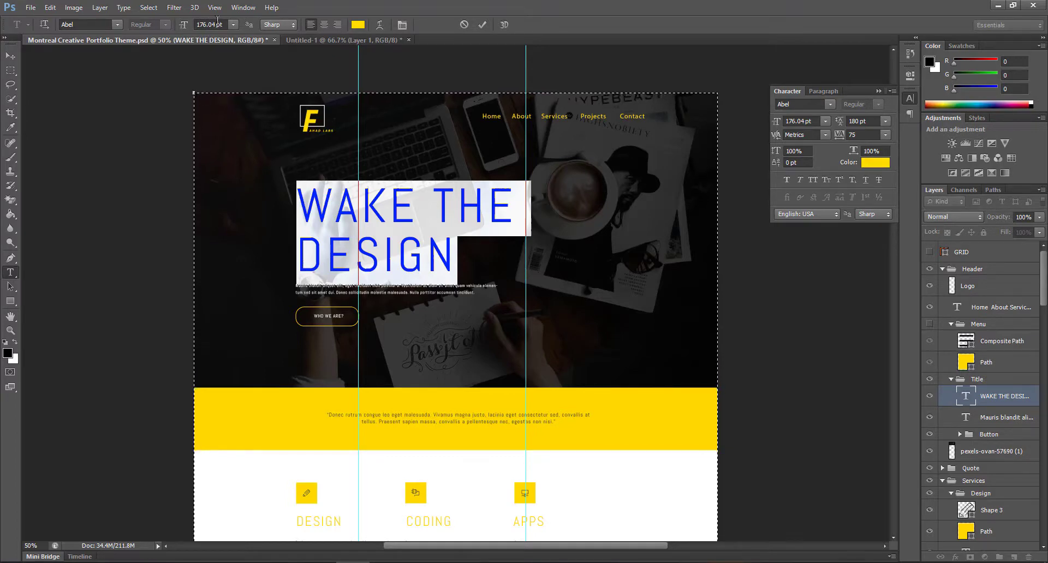
click(359, 24)
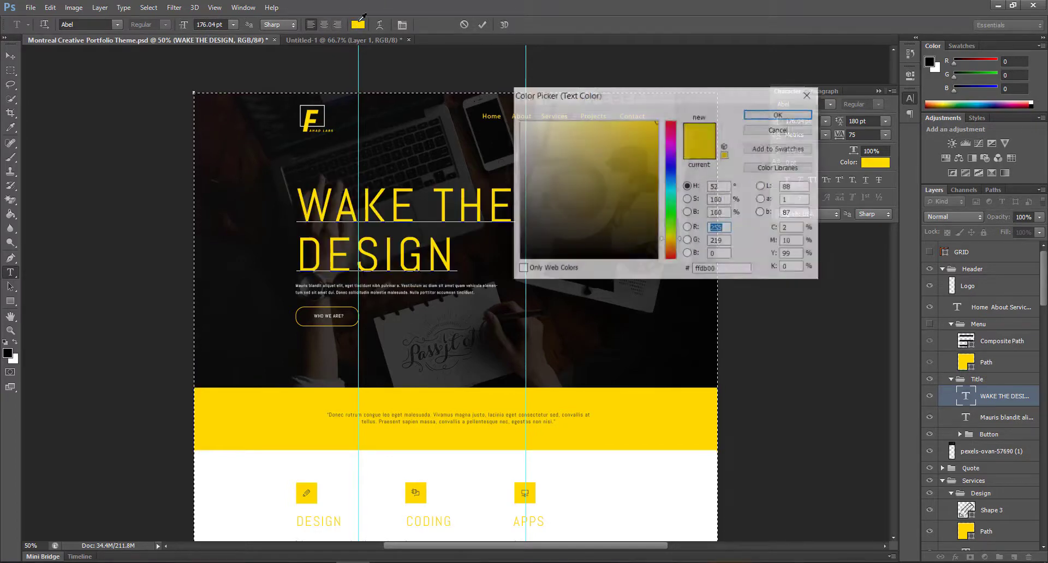
click(716, 270)
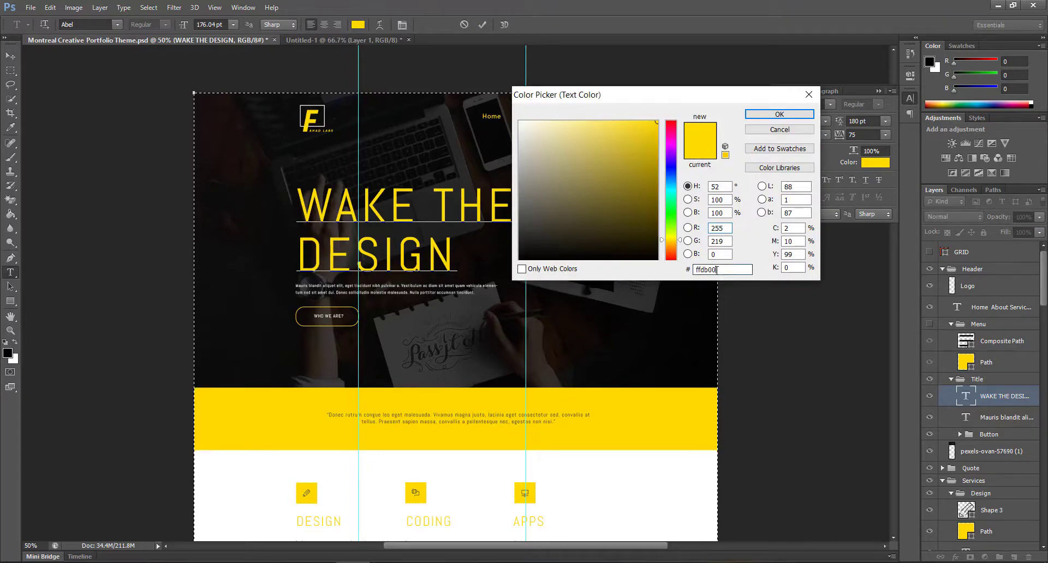
drag(717, 270, 695, 269)
right_click(704, 269)
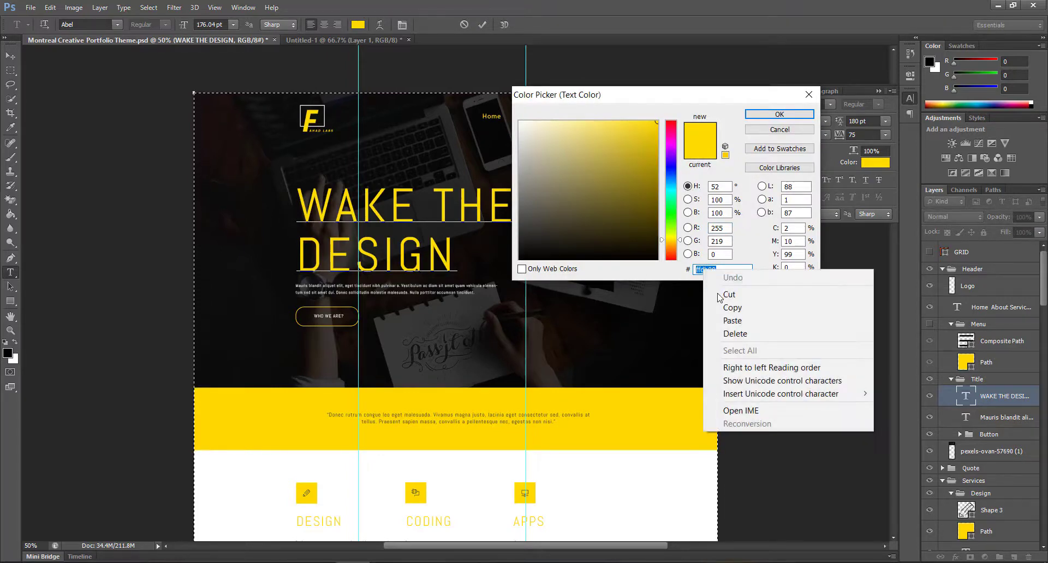
click(721, 306)
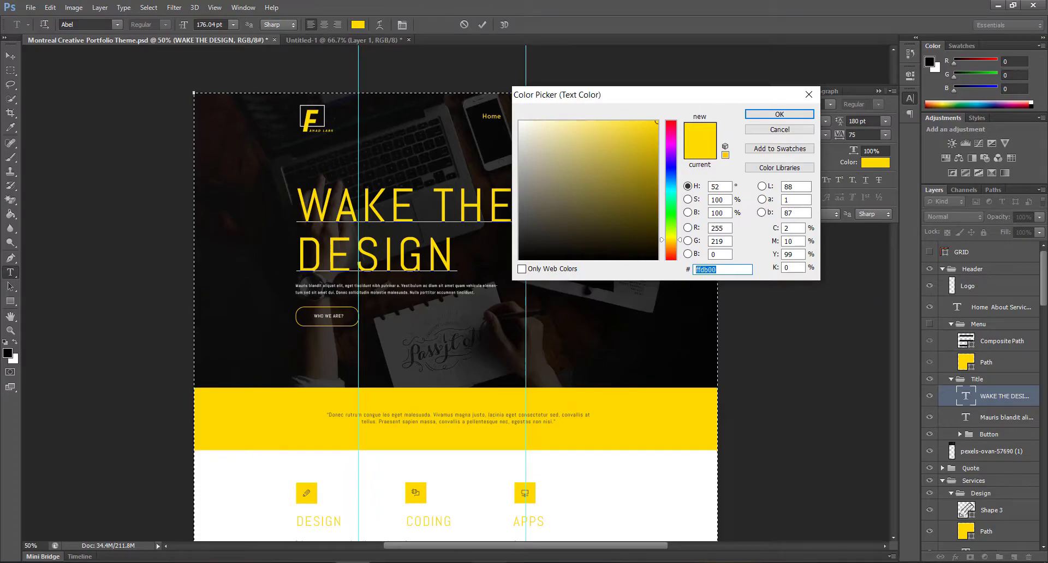
Switch to Elementor and set the heading's text color to the copied hex code ffdb00.
mouse_move(489, 562)
click(489, 519)
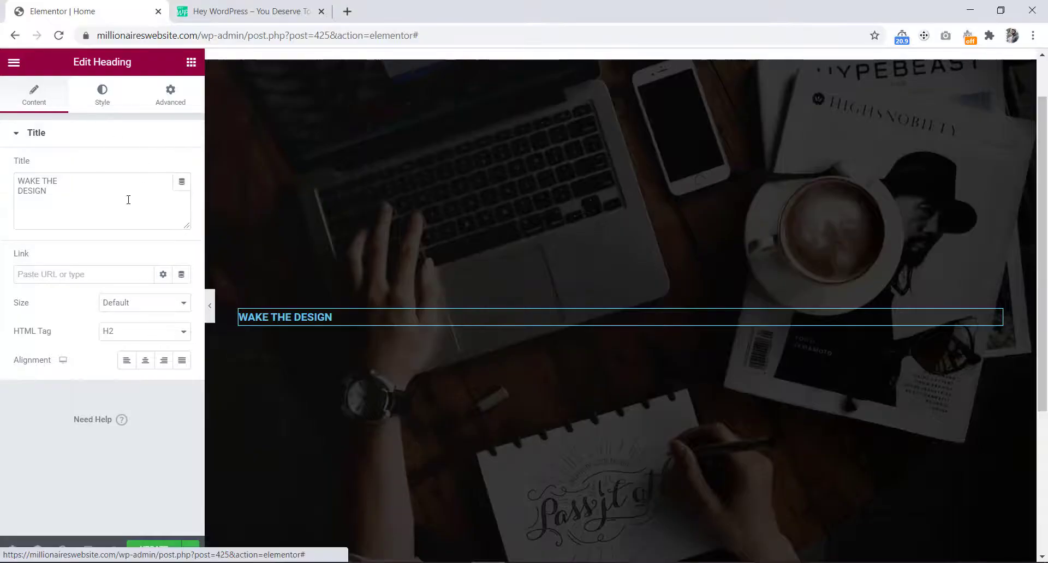
click(105, 98)
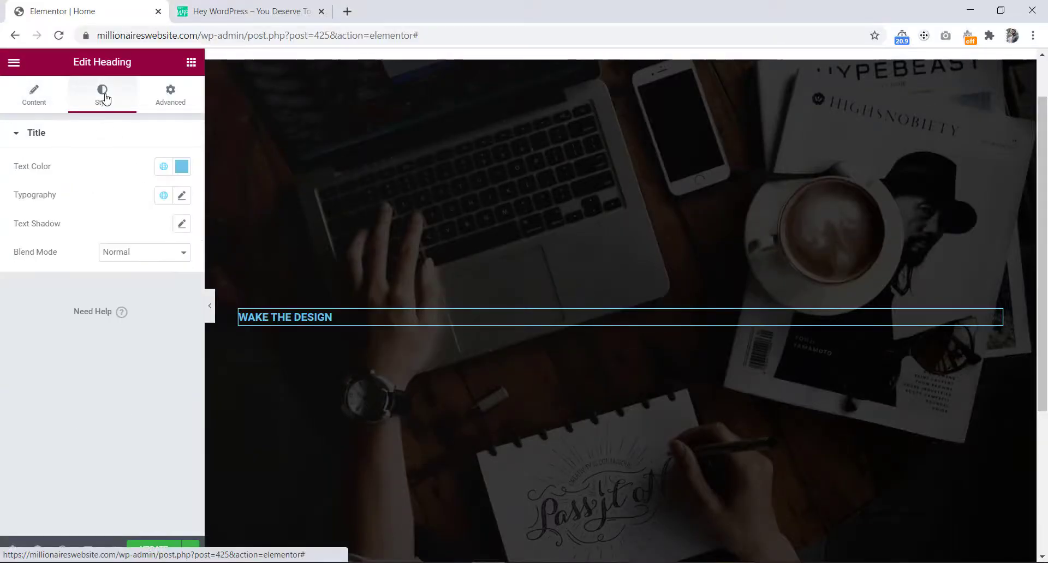
click(176, 169)
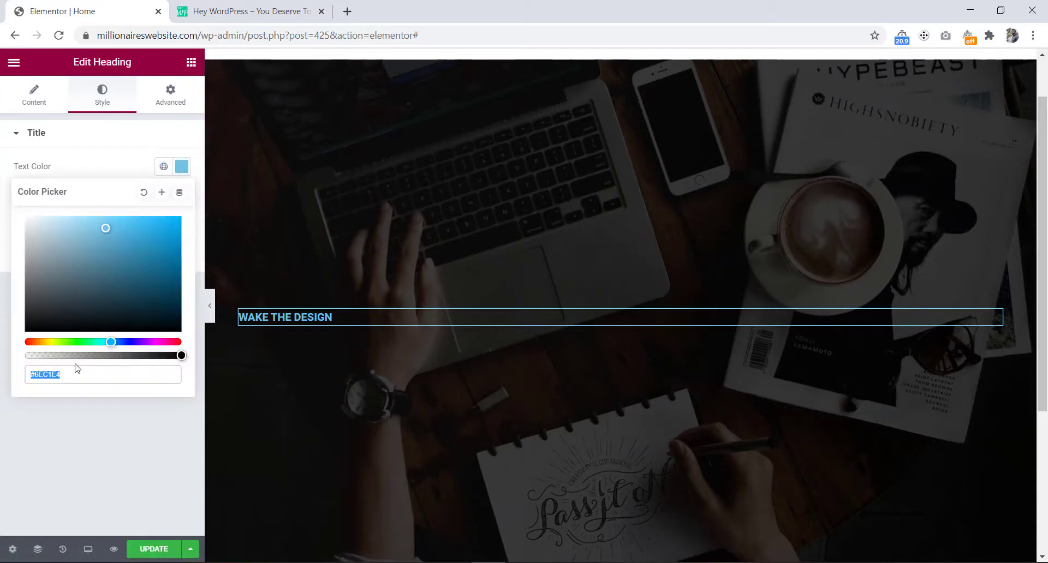
key(ctrl+v)
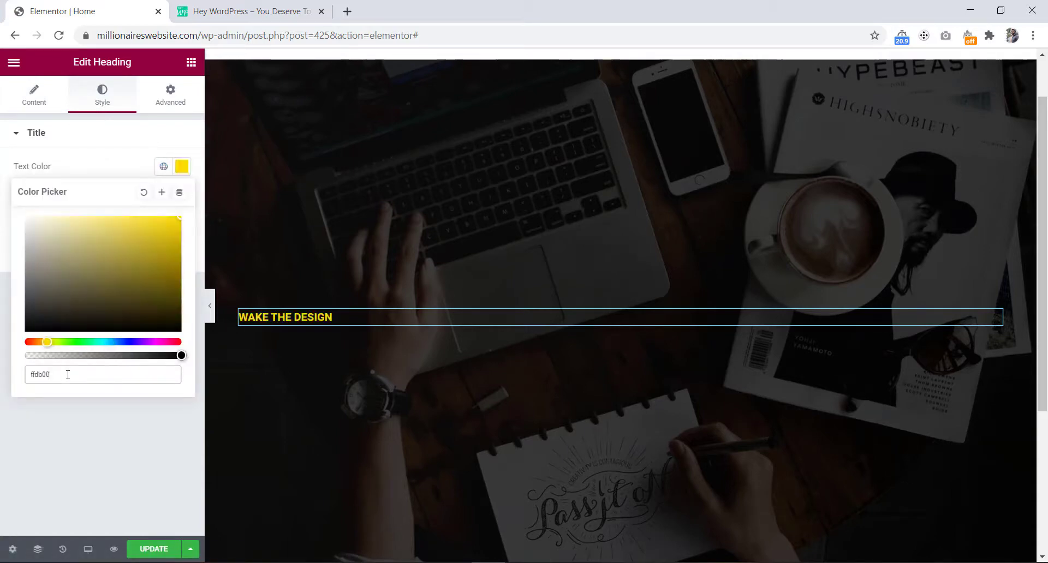
key(ctrl+a)
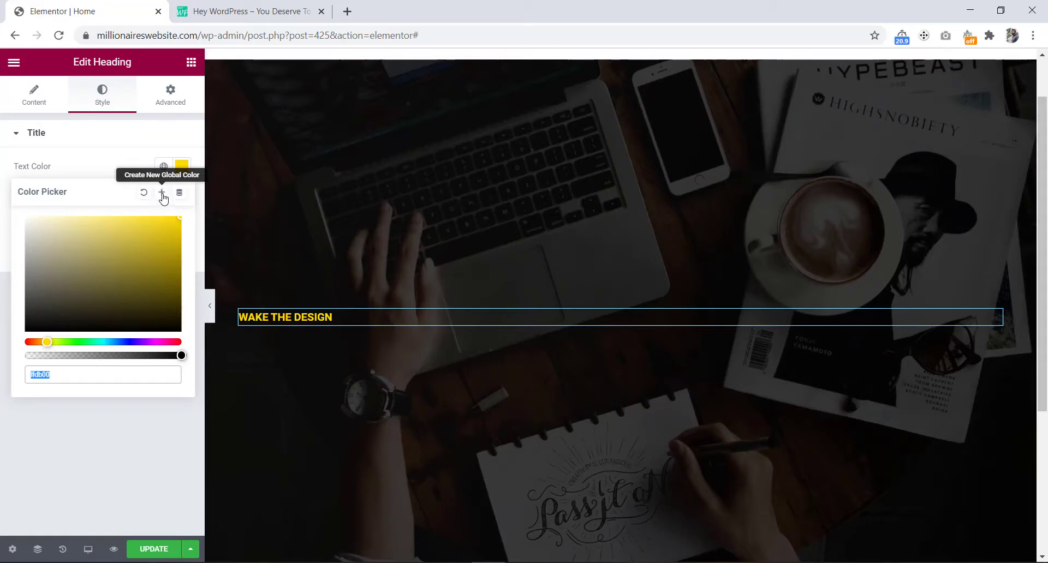
Save the heading's text color as a new global color named "yellow".
click(161, 195)
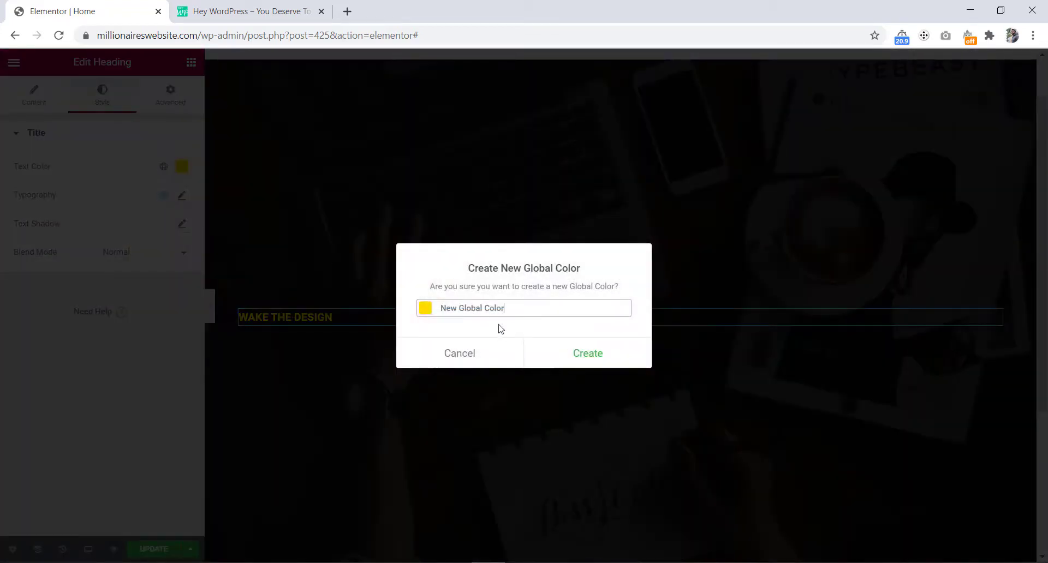
drag(513, 309, 437, 309)
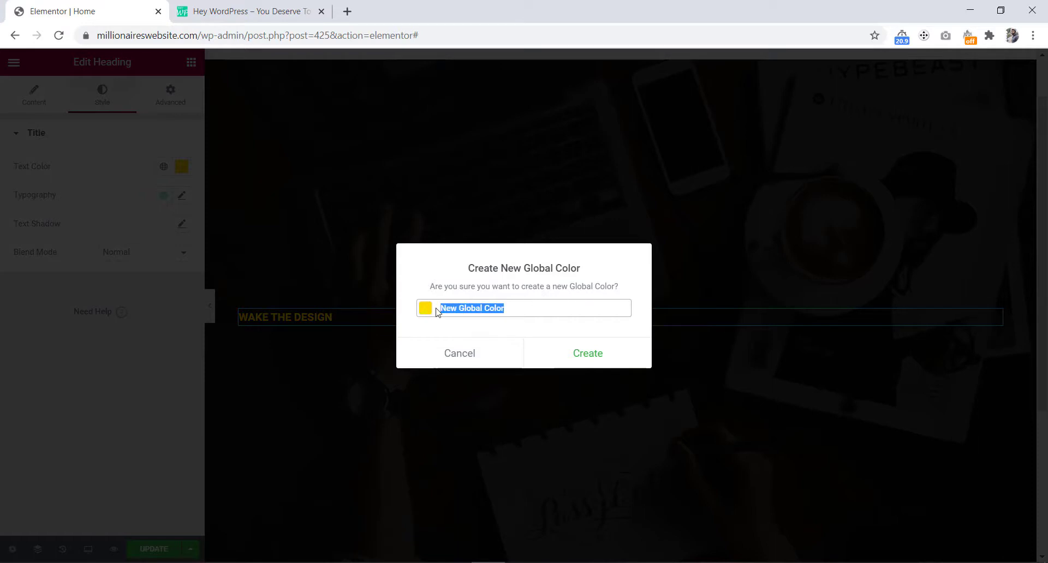
text(yellow)
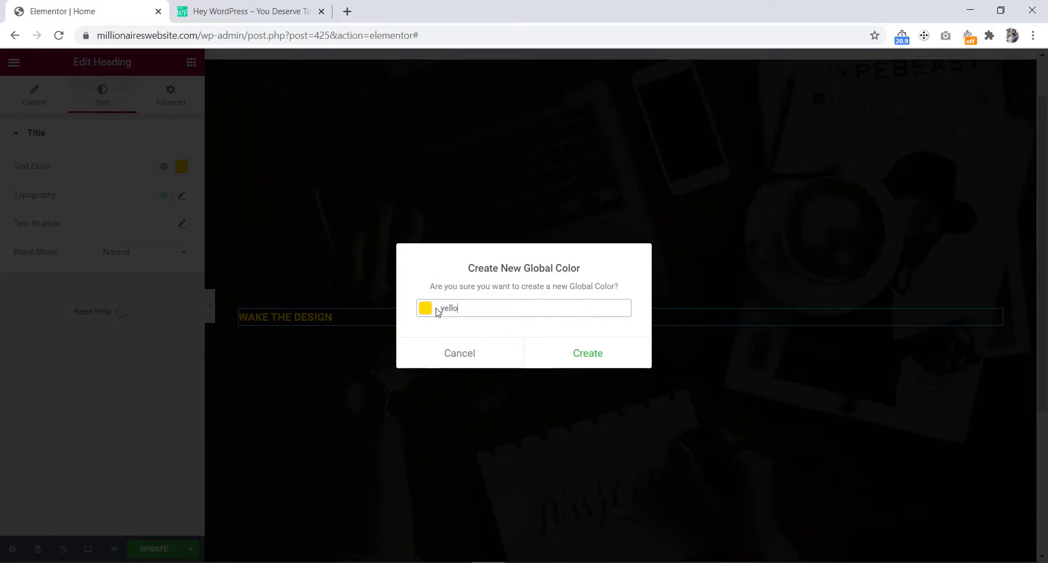
click(595, 354)
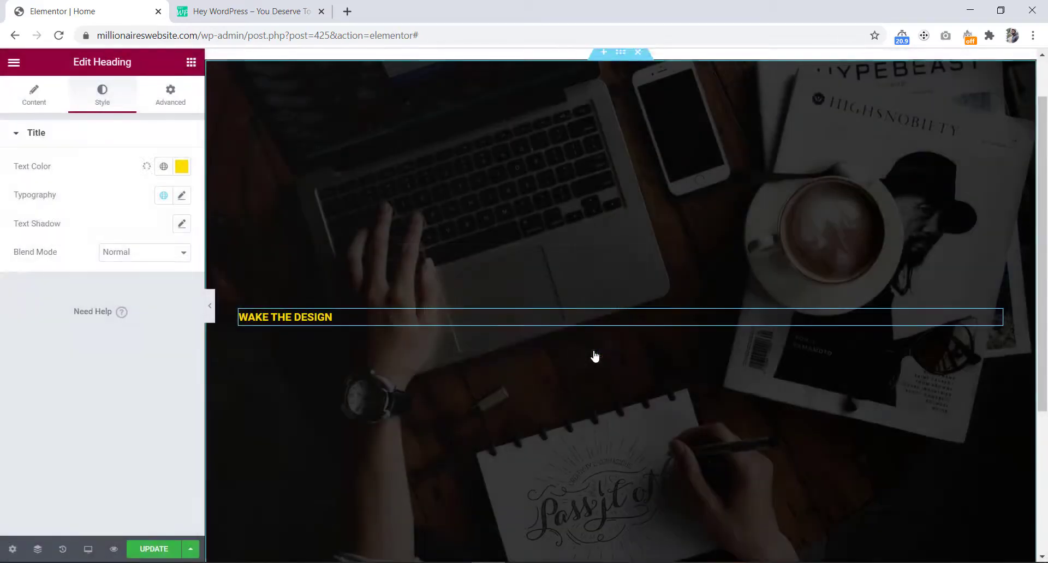
Set the heading's typography size to 176 px.
click(183, 195)
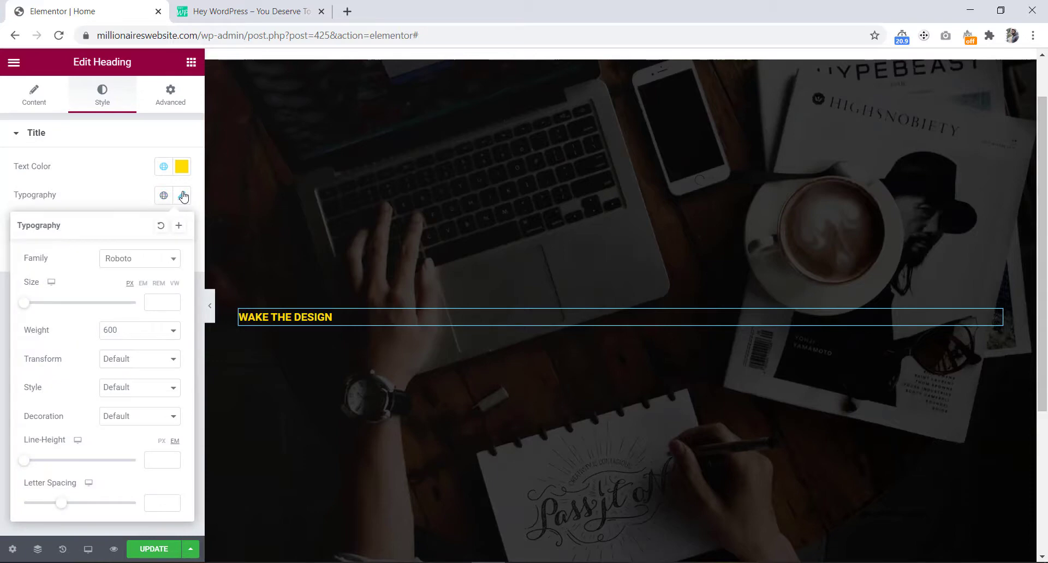
click(151, 304)
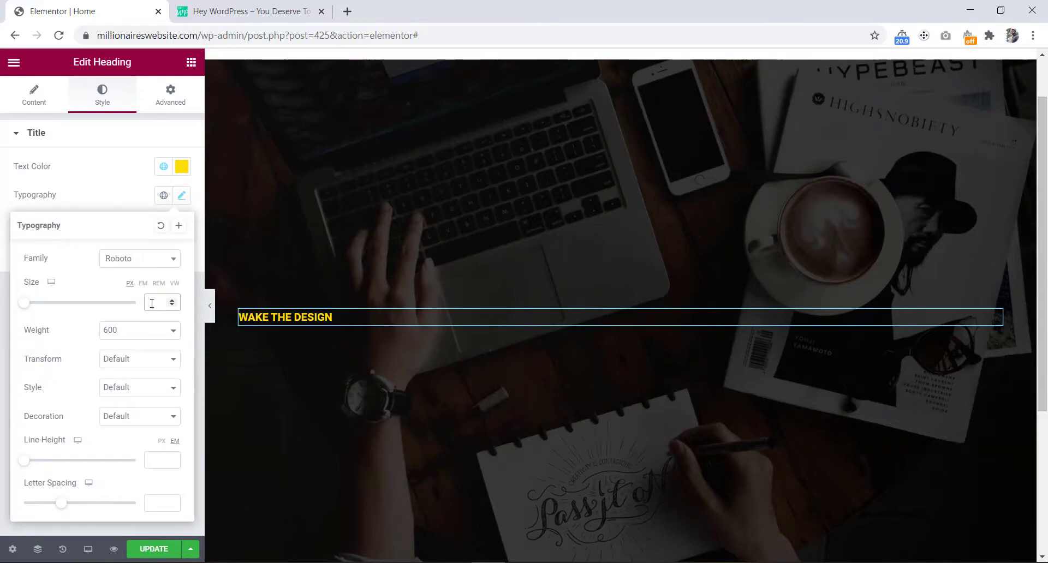
text(176)
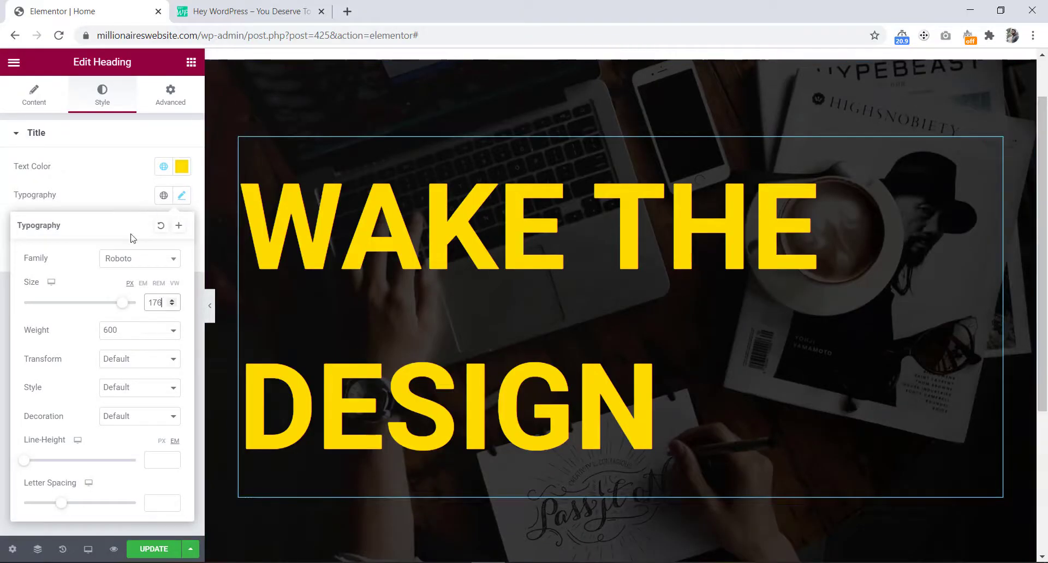
Search the font families for "able" and try Notable on the heading.
click(121, 260)
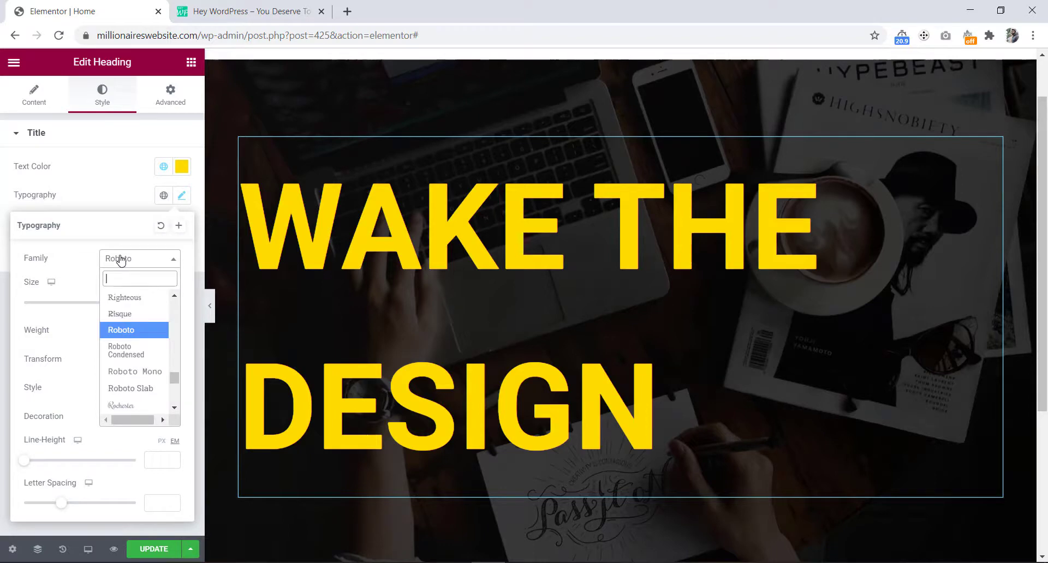
text(able)
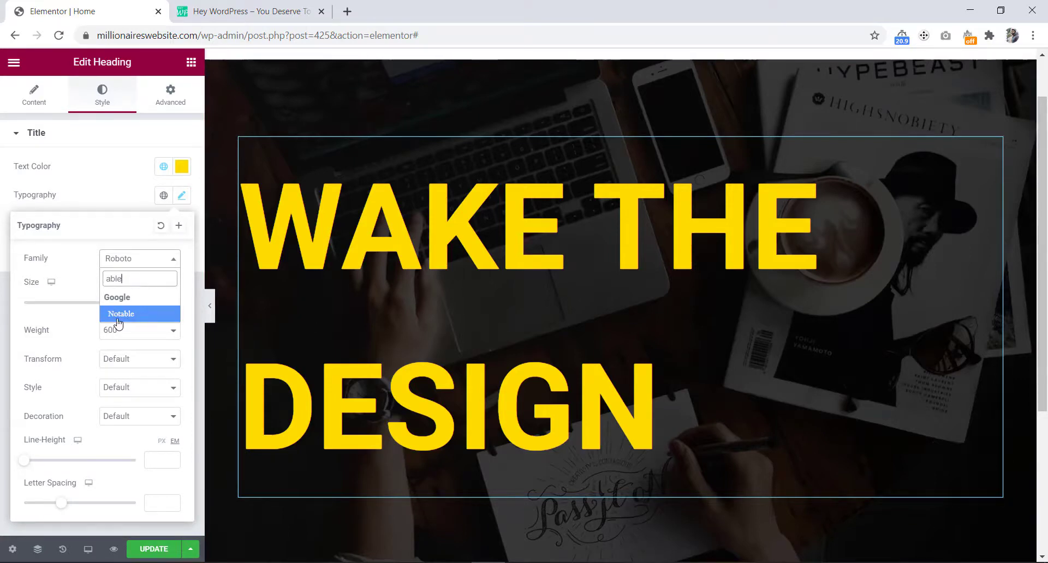
click(136, 314)
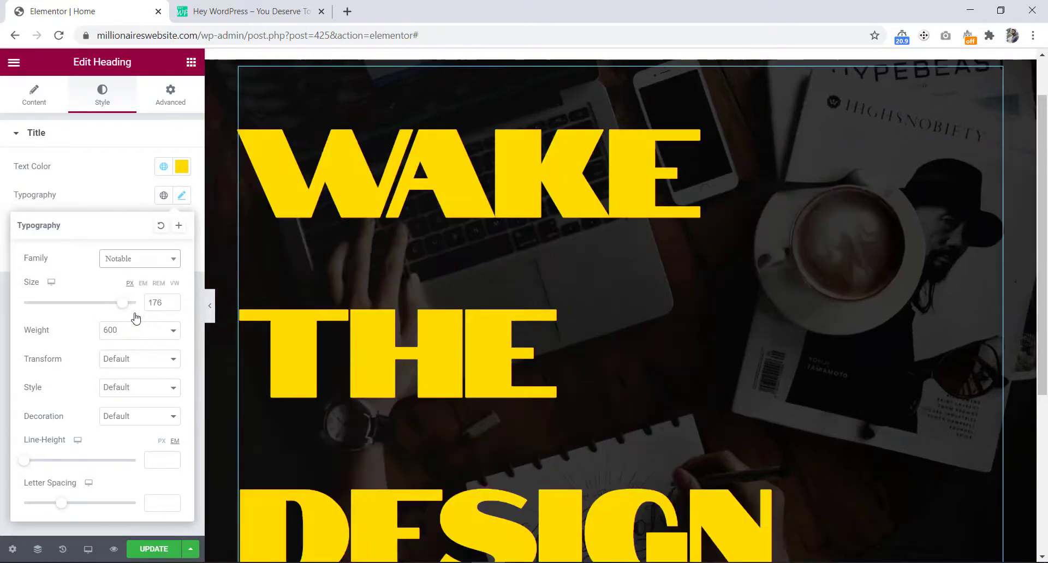
scroll(387, 512, down, 3)
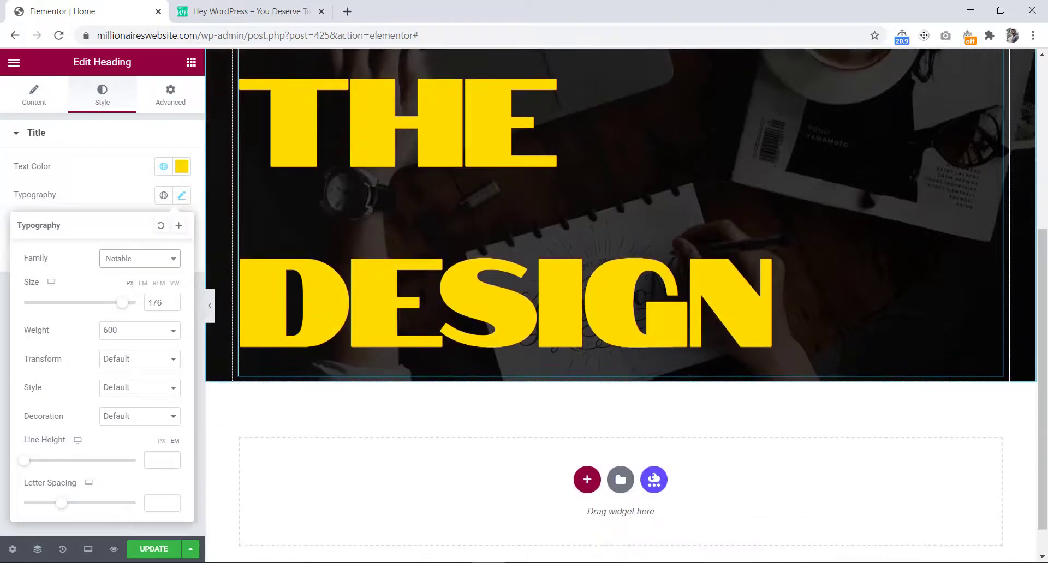
scroll(386, 513, up, 3)
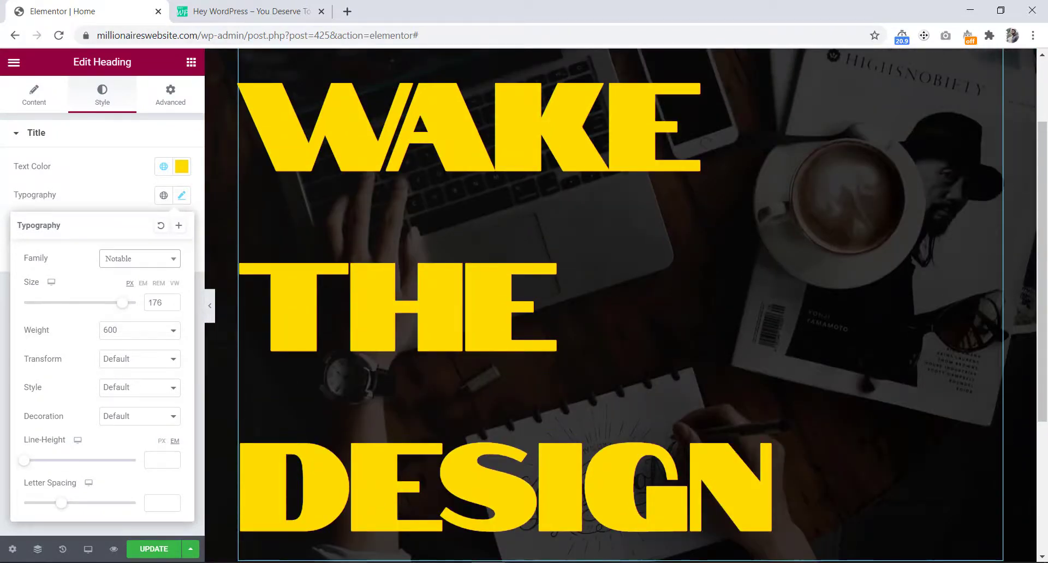
Set the heading's font family to Oswald and its weight to 400.
click(126, 259)
text(osw)
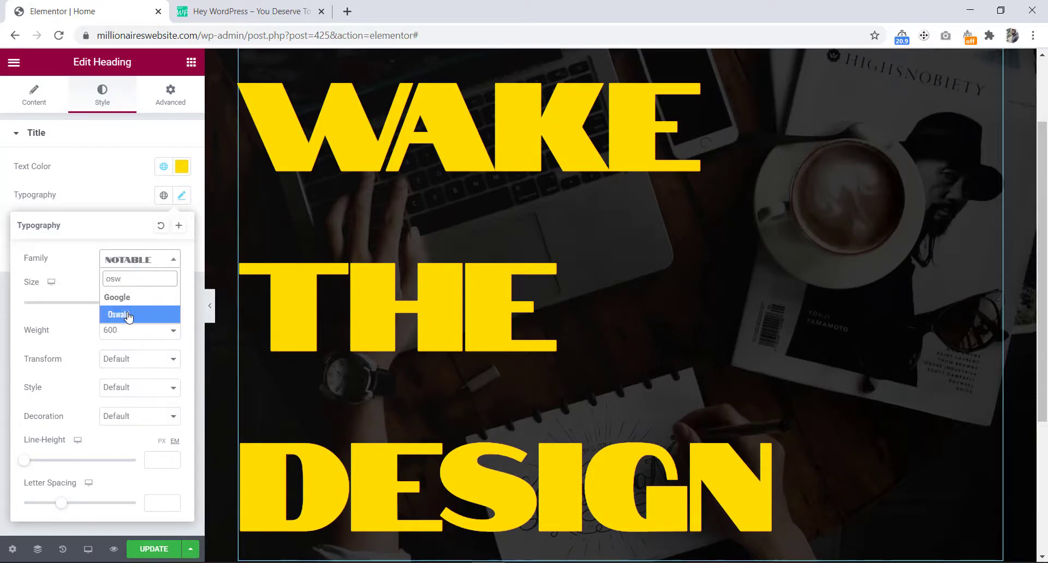
click(123, 315)
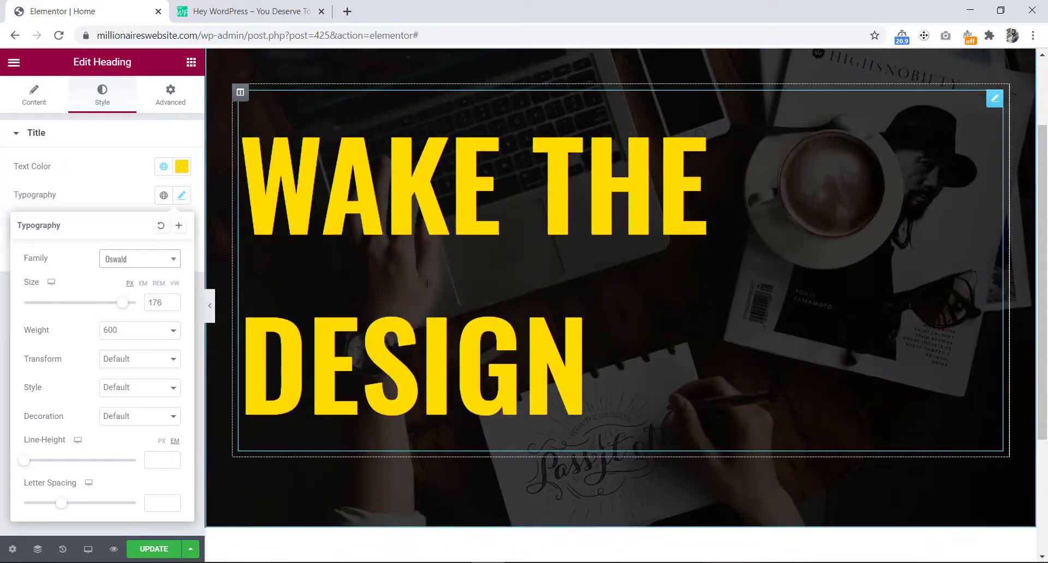
click(127, 333)
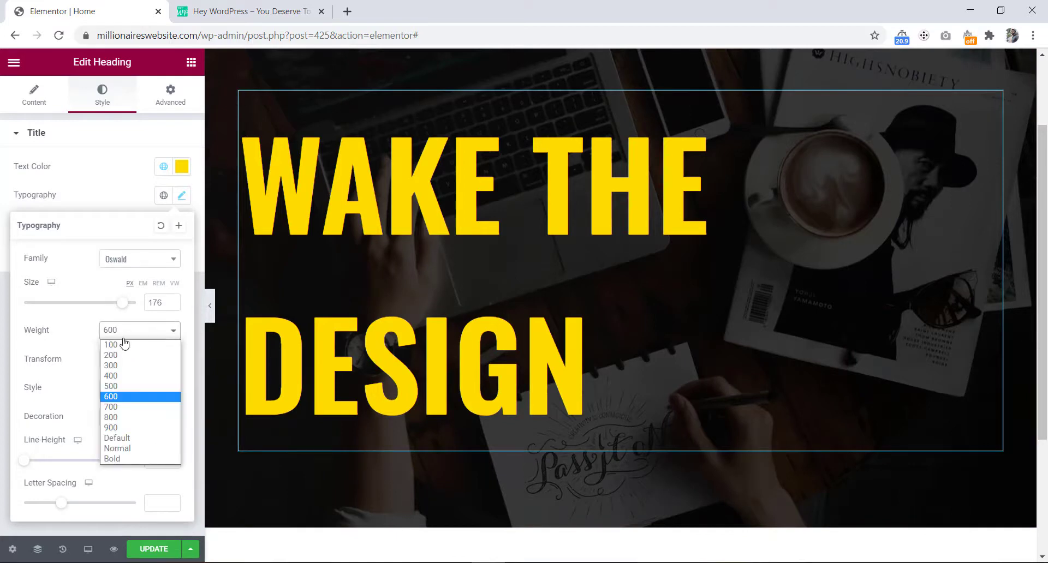
click(124, 376)
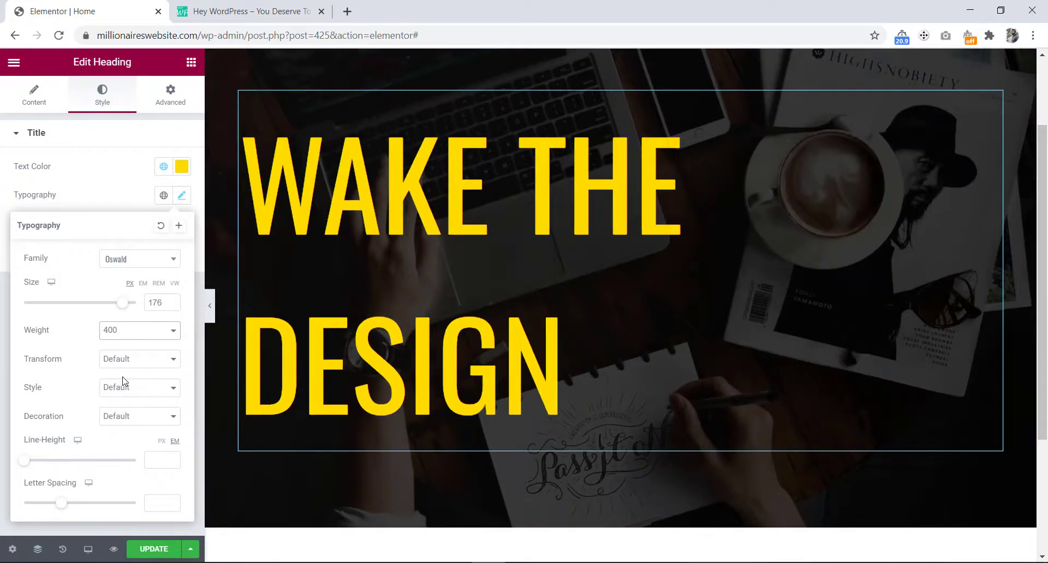
Set the heading's line height to 1.1 em.
click(157, 460)
text(1.4)
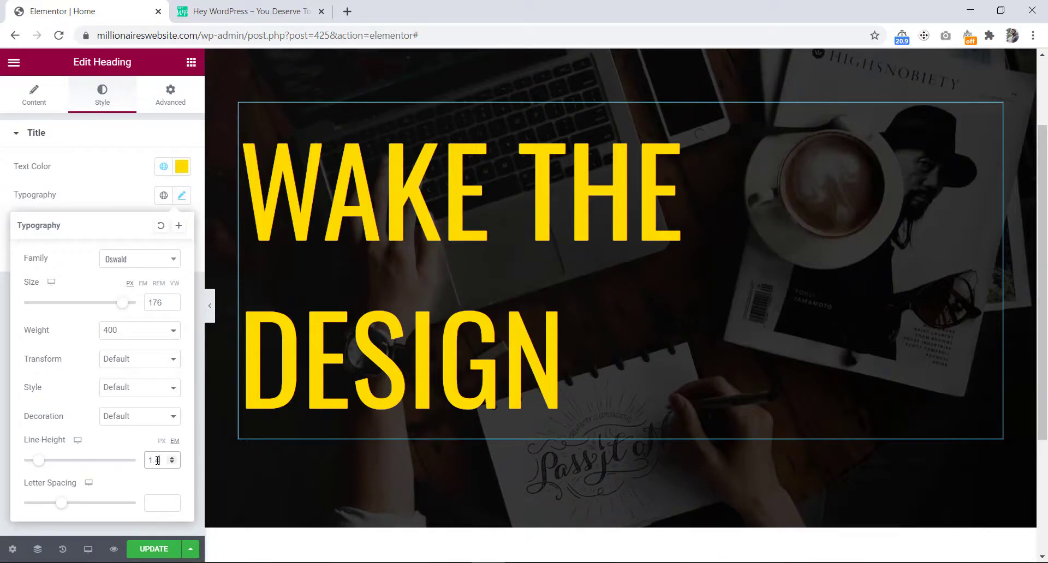
key(Down)
key(Down)
key(Down)
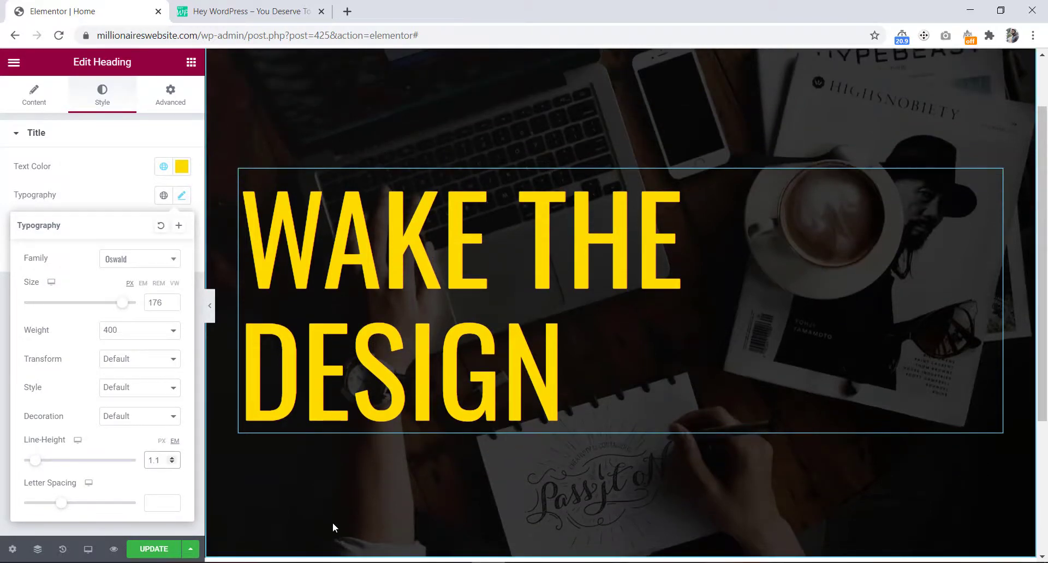
Switch to Photoshop, leave the title text unchanged and copy the whole "Mauris blandit" paragraph below it.
key(alt+Tab)
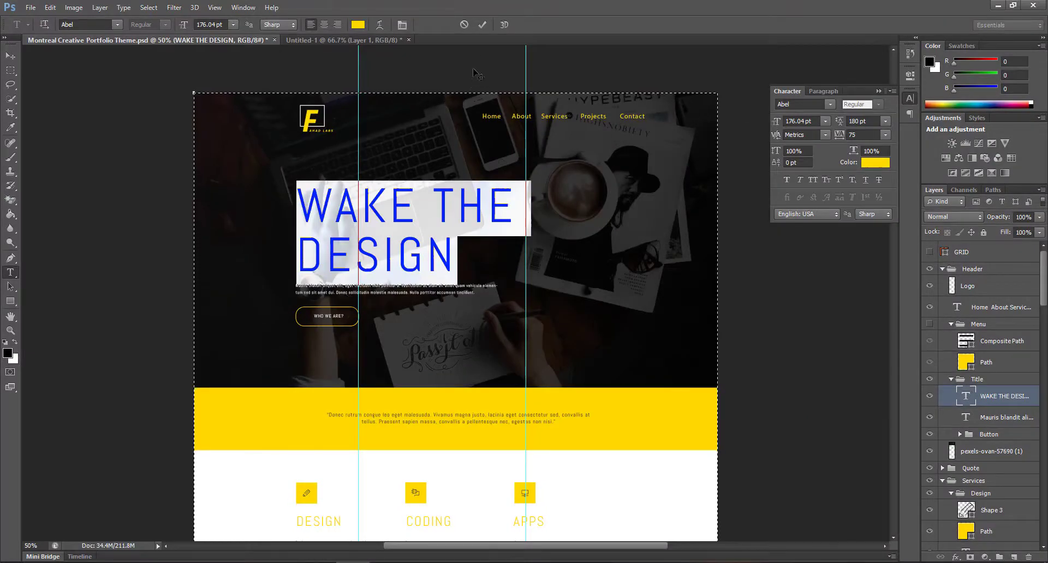
click(463, 25)
double_click(342, 292)
key(ctrl+a)
right_click(342, 292)
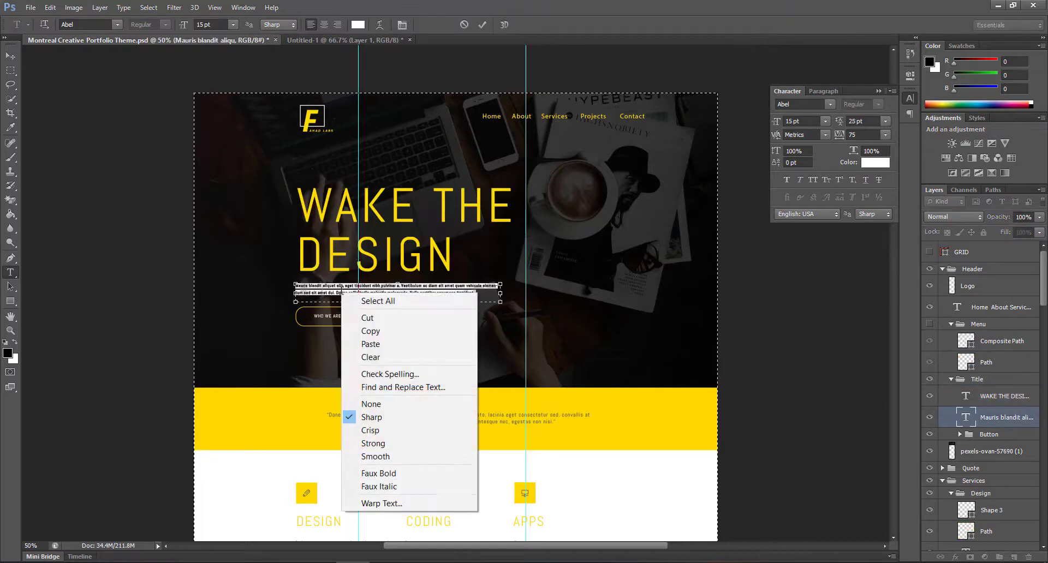
click(368, 333)
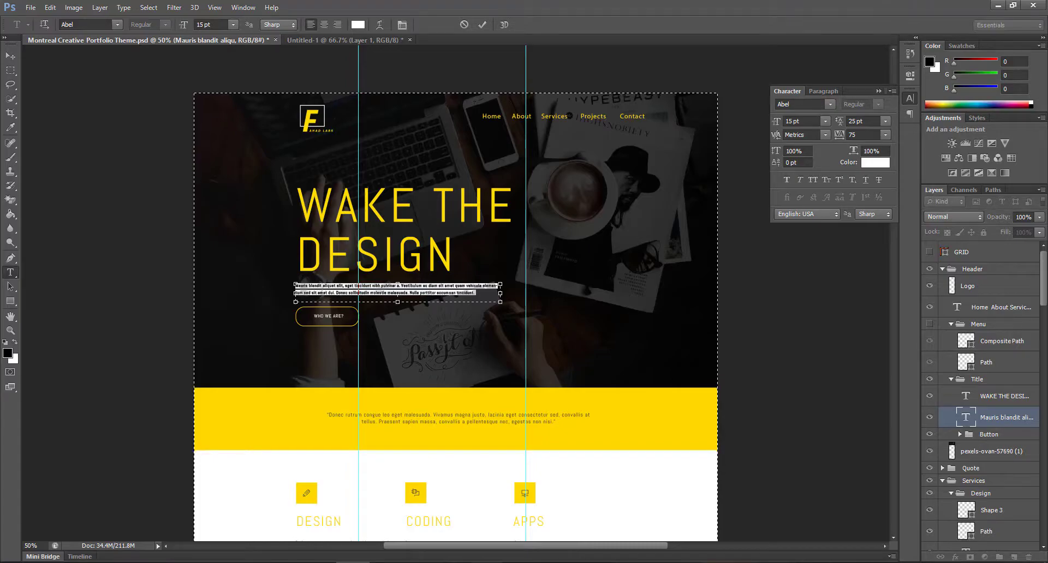
Switch to Elementor and bring up the list of available widgets.
click(385, 562)
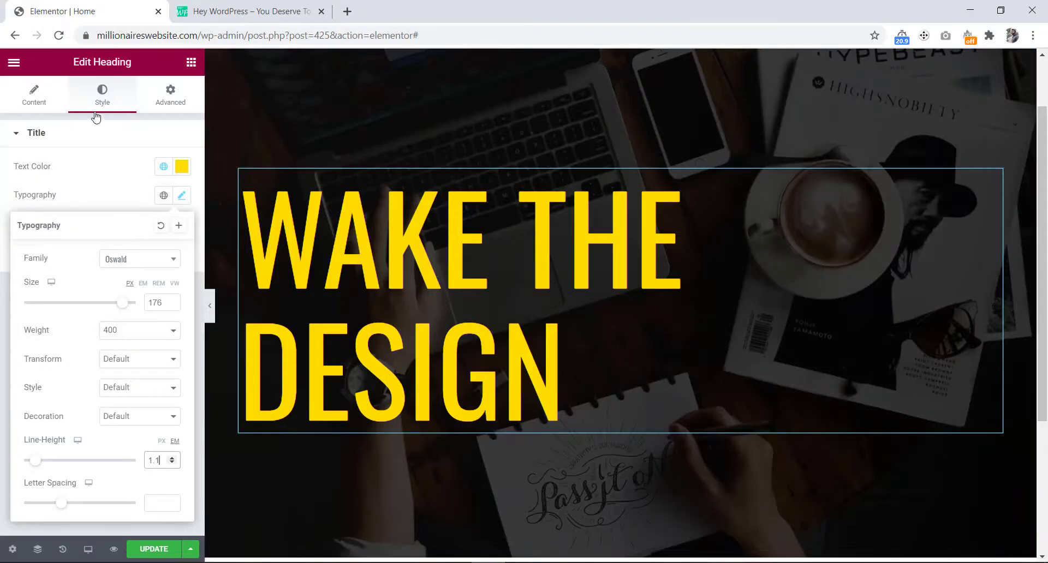
click(191, 63)
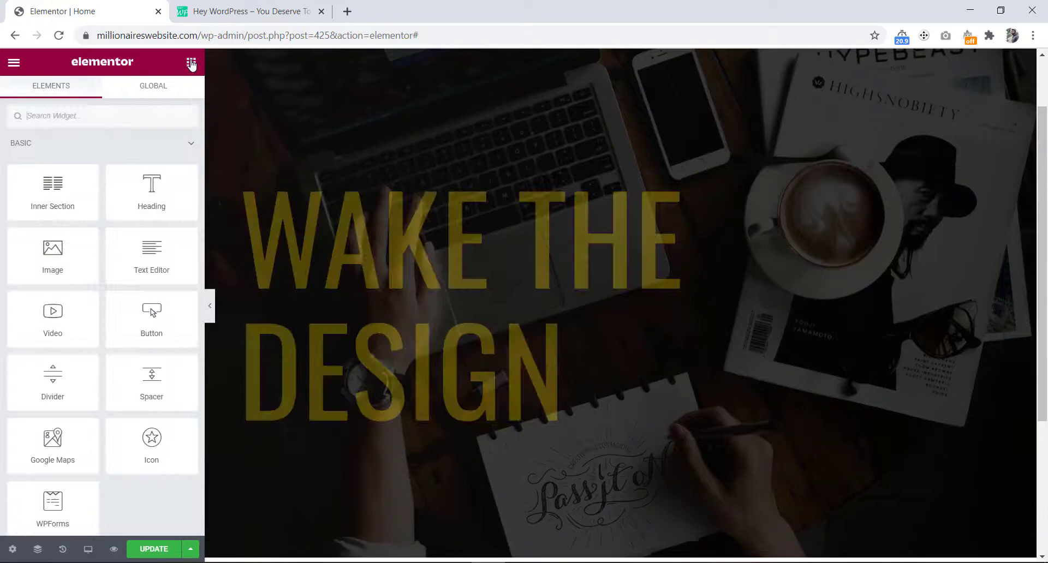